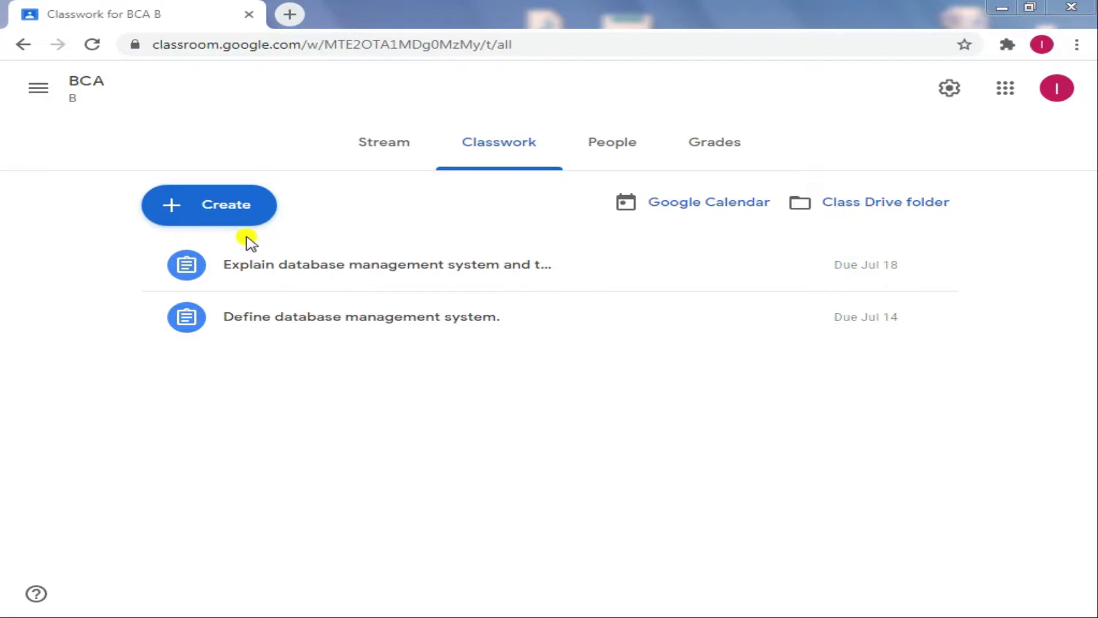
Create a quiz assignment titled "Quiz on C Language." and open its attached Blank Quiz form
click(228, 213)
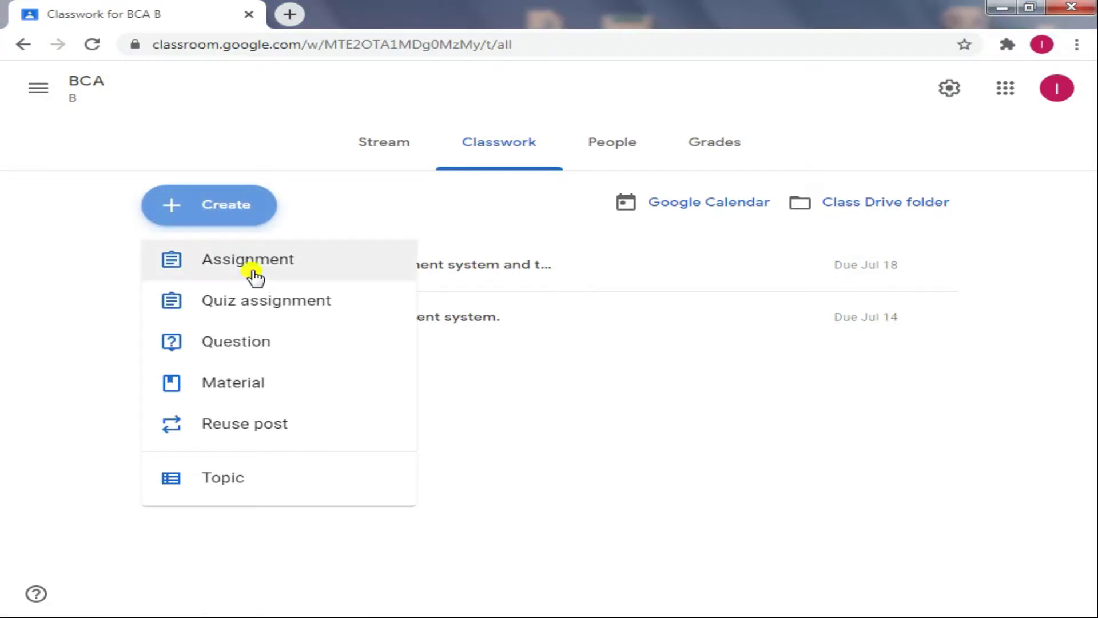
click(264, 308)
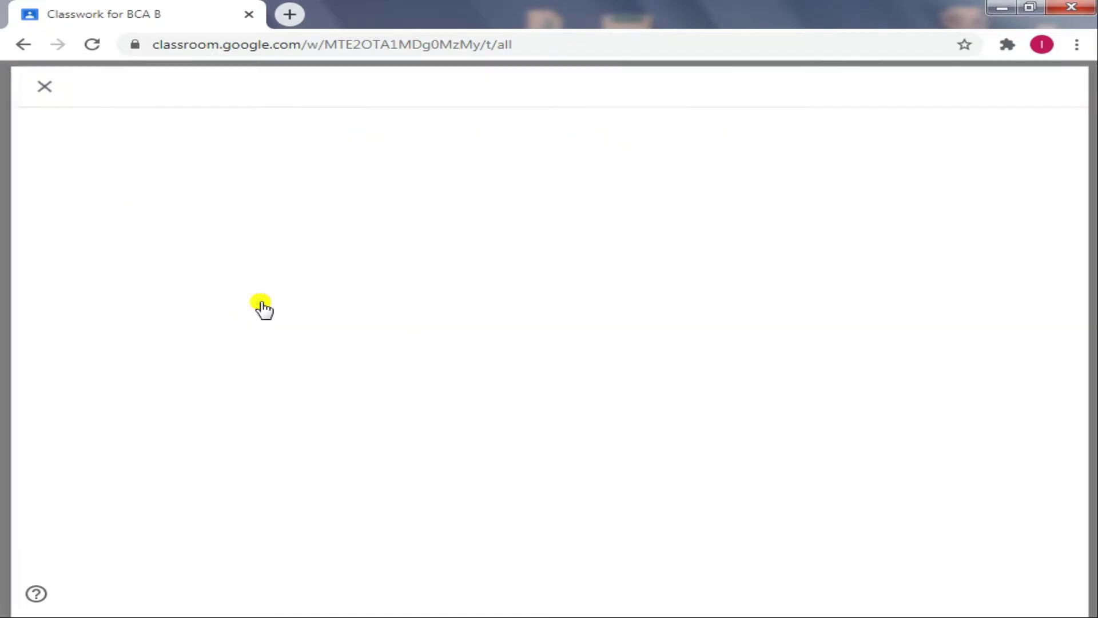
text(Quiz on C Language.)
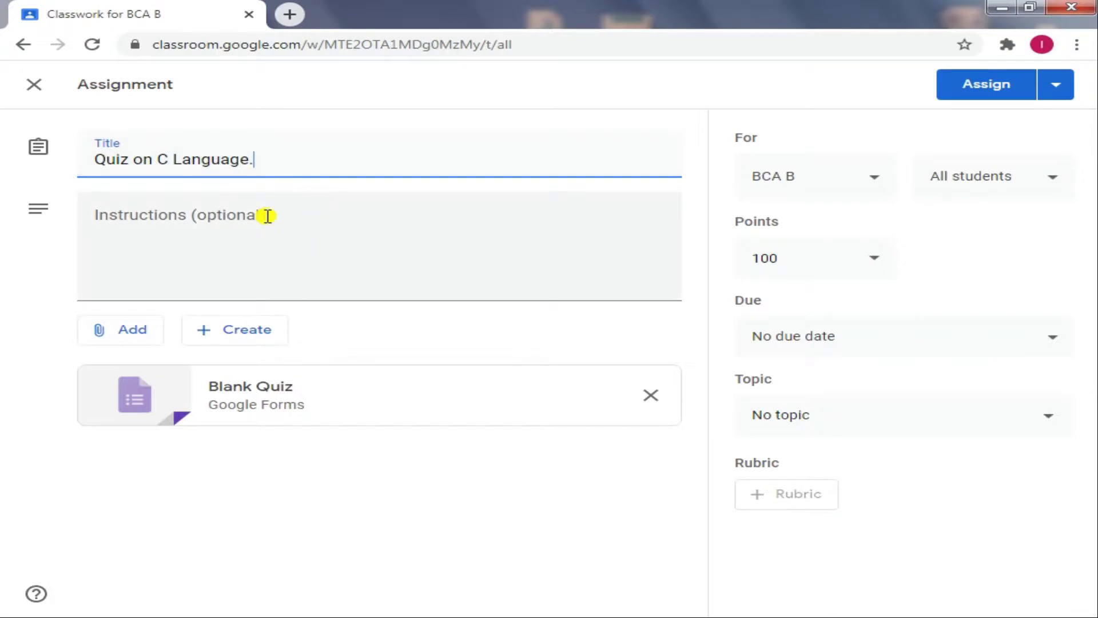
click(443, 403)
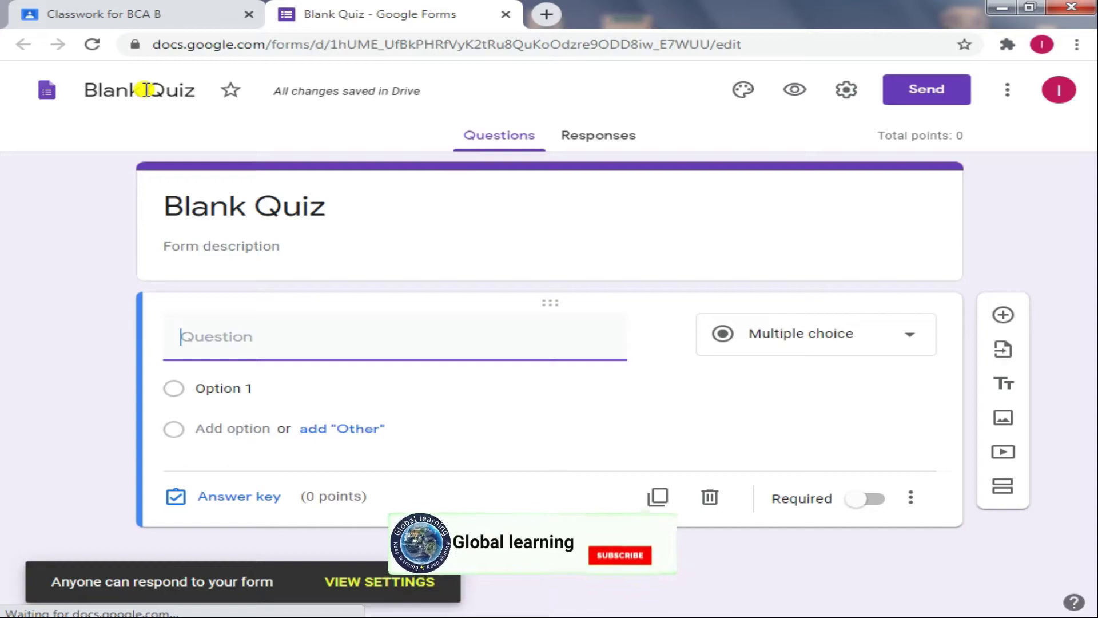
Rename the form file to "Quiz" by removing the word "Blank"
click(147, 90)
key(BackSpace)
key(BackSpace)
key(BackSpace)
key(BackSpace)
key(BackSpace)
key(BackSpace)
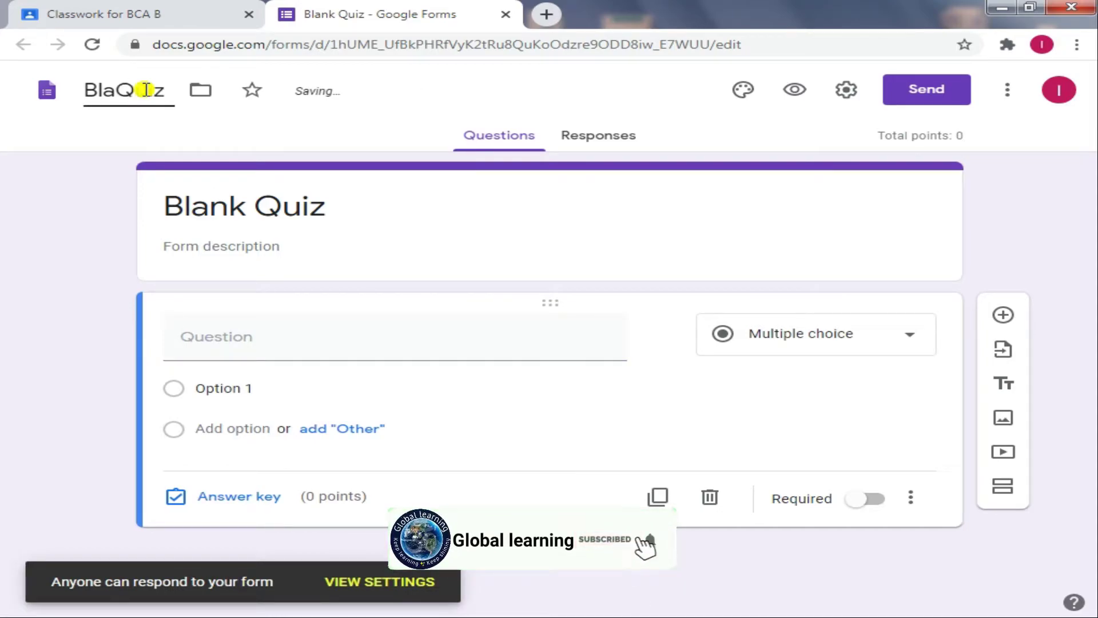
Shorten the heading shown at the start of the form to "Quiz"
click(261, 204)
click(259, 204)
key(BackSpace)
key(BackSpace)
key(BackSpace)
key(BackSpace)
key(BackSpace)
key(BackSpace)
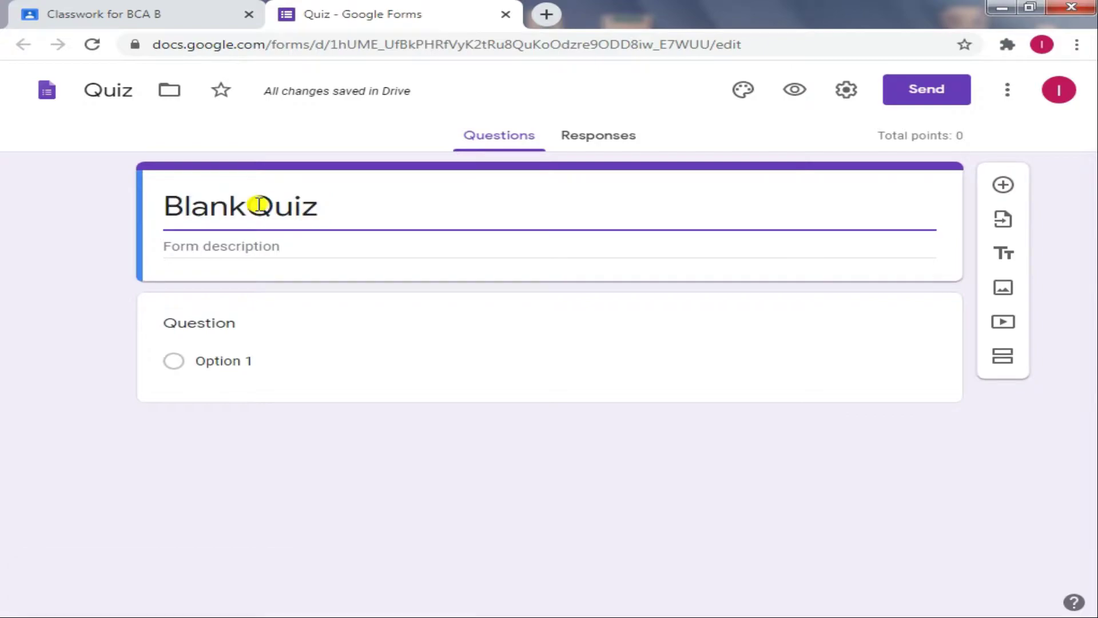
click(276, 219)
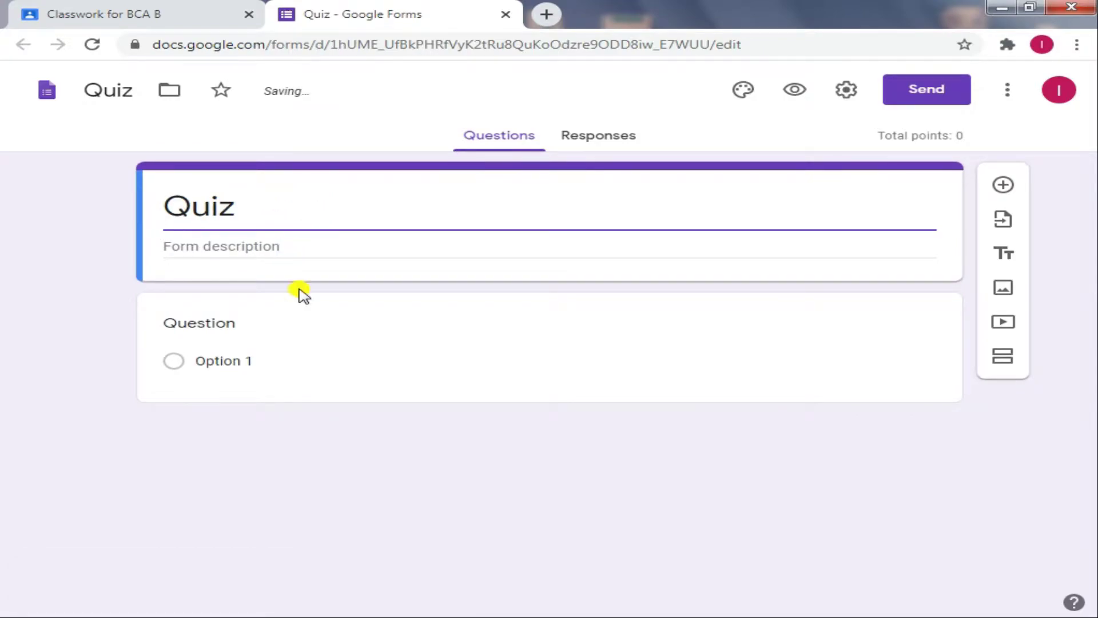
Title the first question "Name" and make it required
click(311, 332)
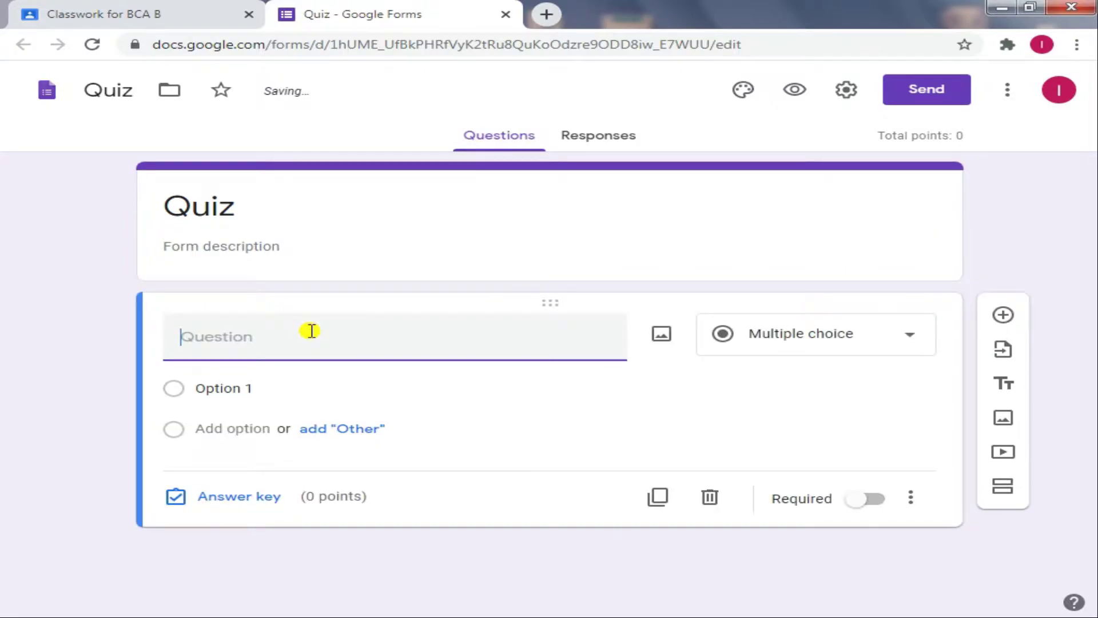
text(Name)
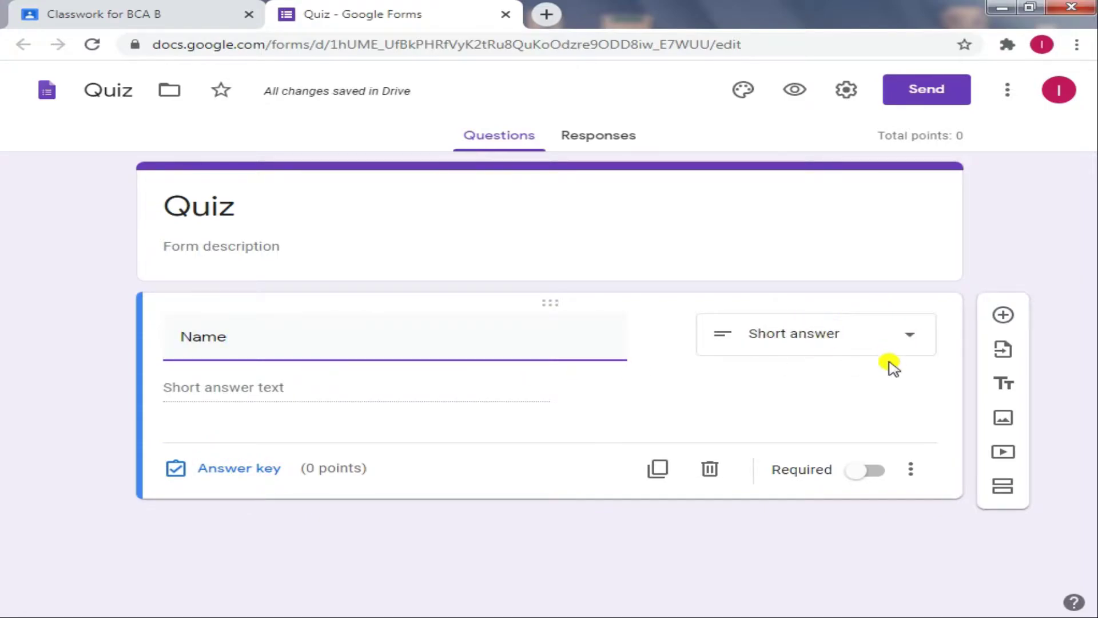
click(882, 471)
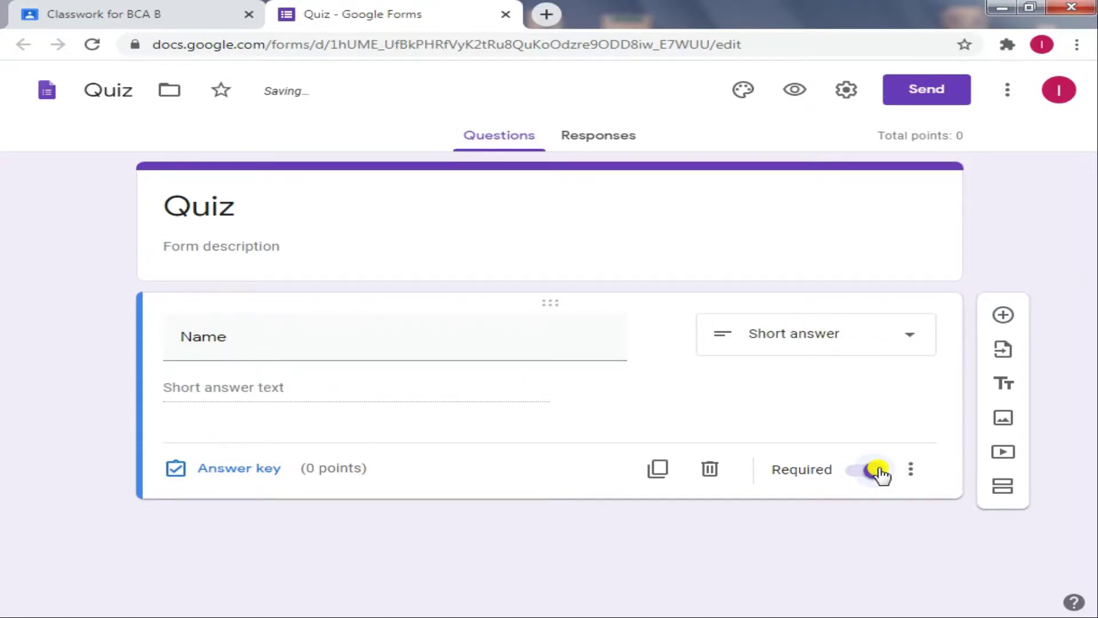
Add a second question below Name and title it "Roll No"
click(1003, 316)
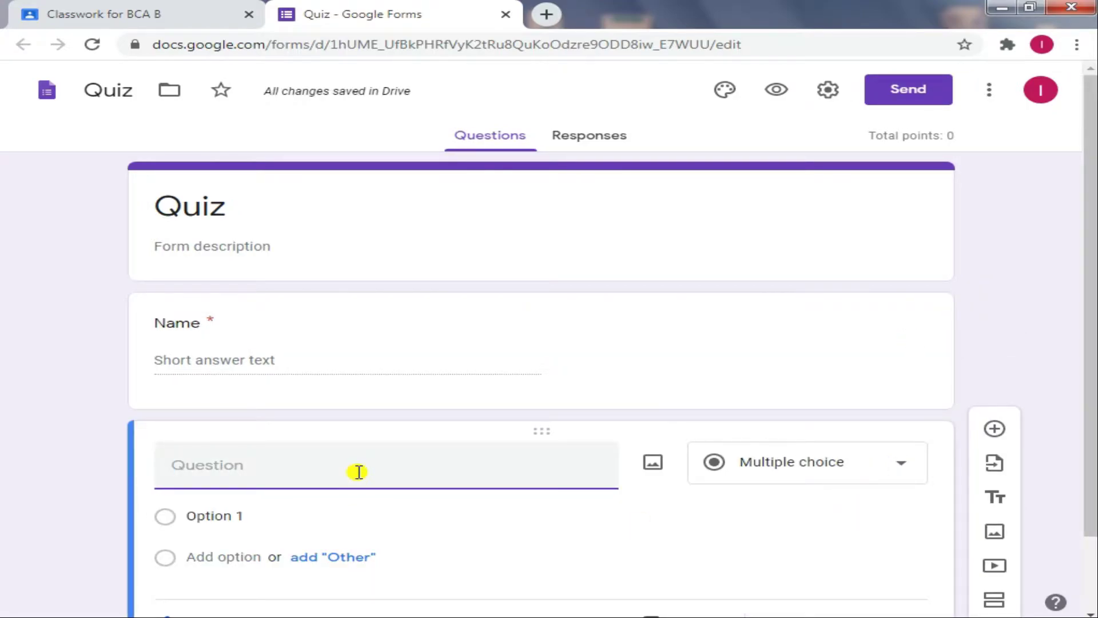
text(Roll)
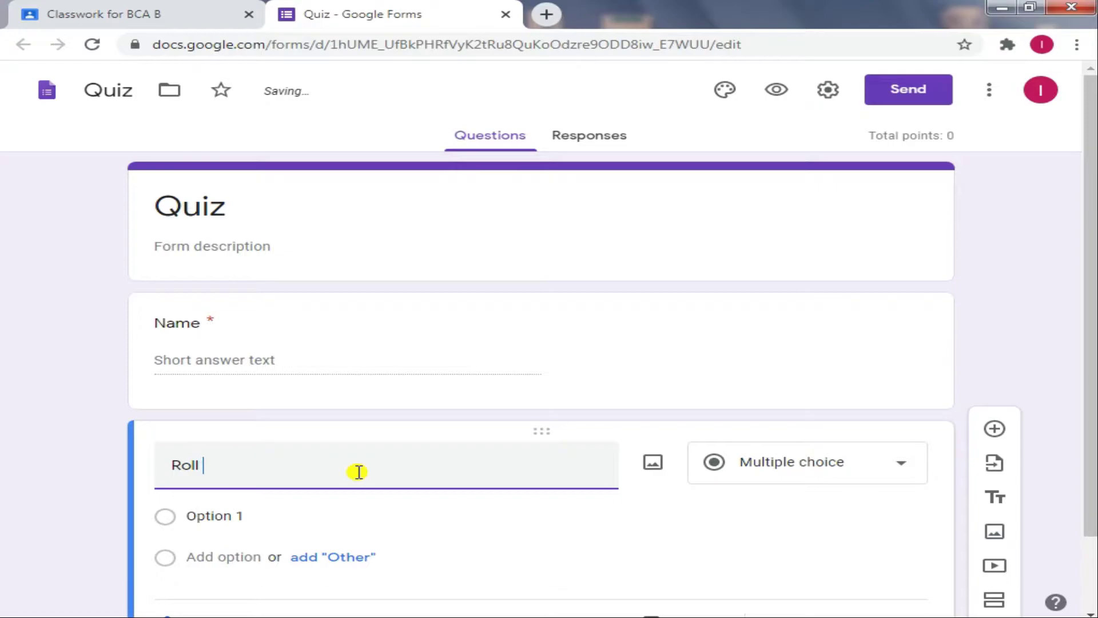
text( NO)
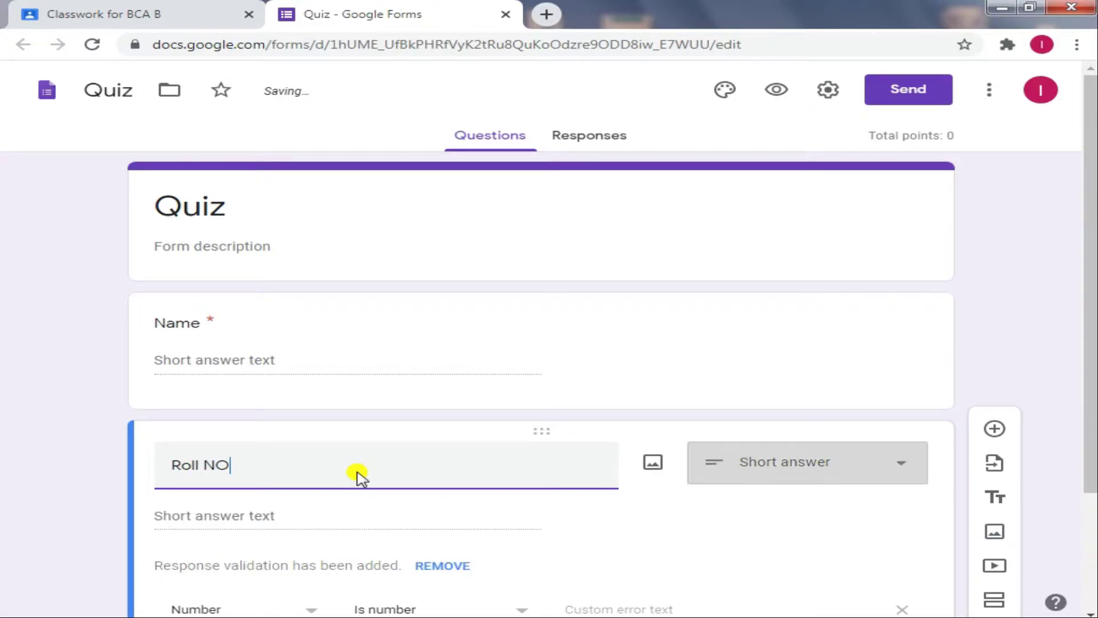
key(BackSpace)
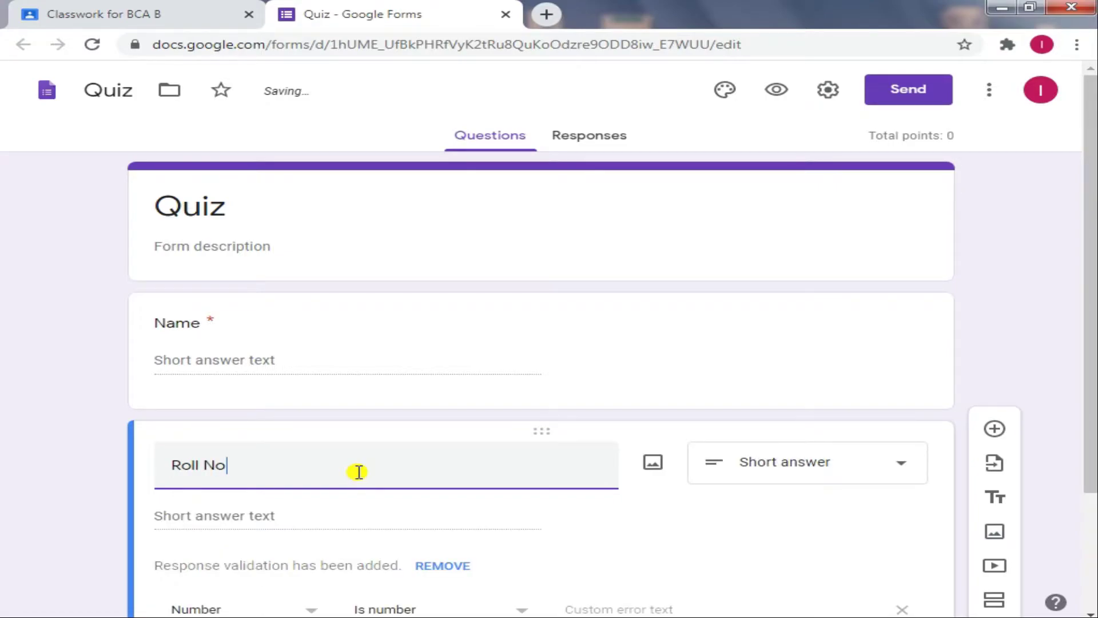
Review the validation types and number conditions available for the Roll No question, and make the question required
scroll(359, 472, down, 2)
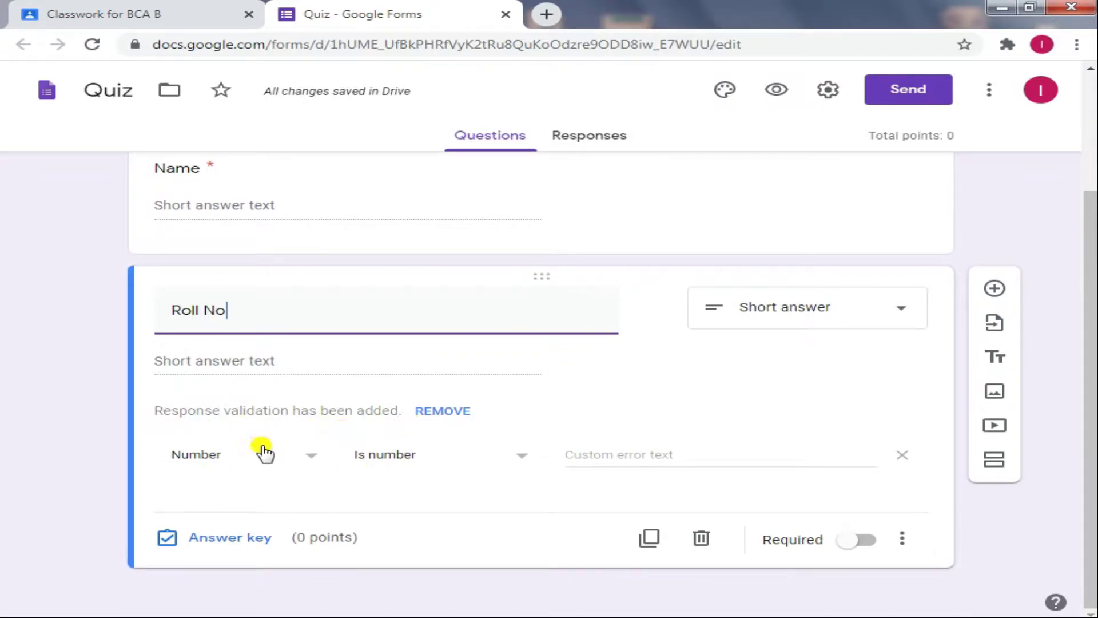
click(263, 456)
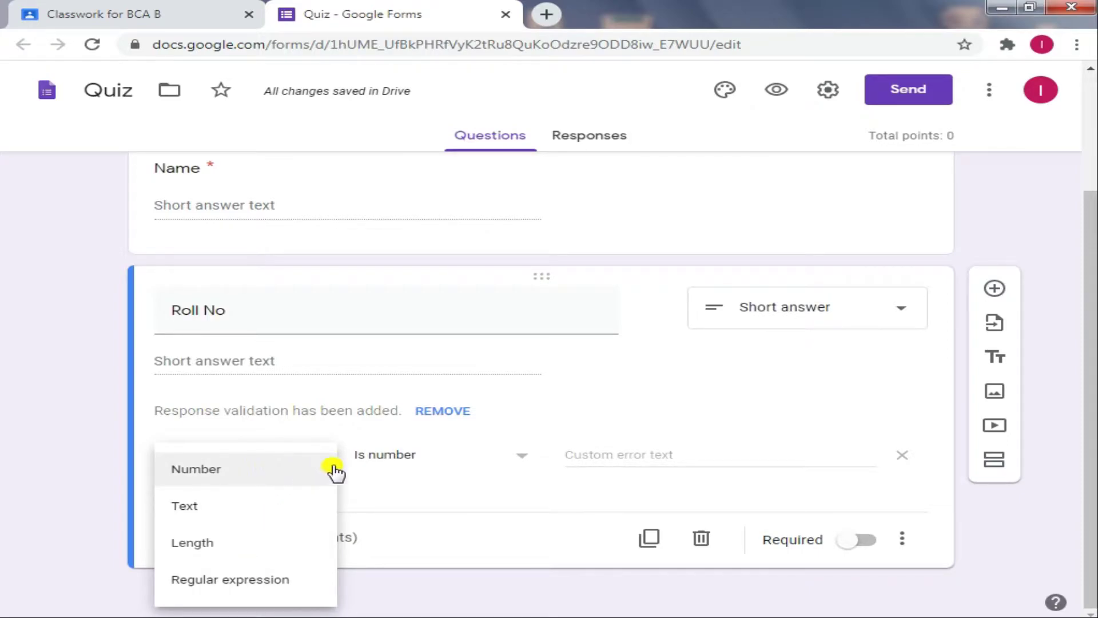
click(369, 466)
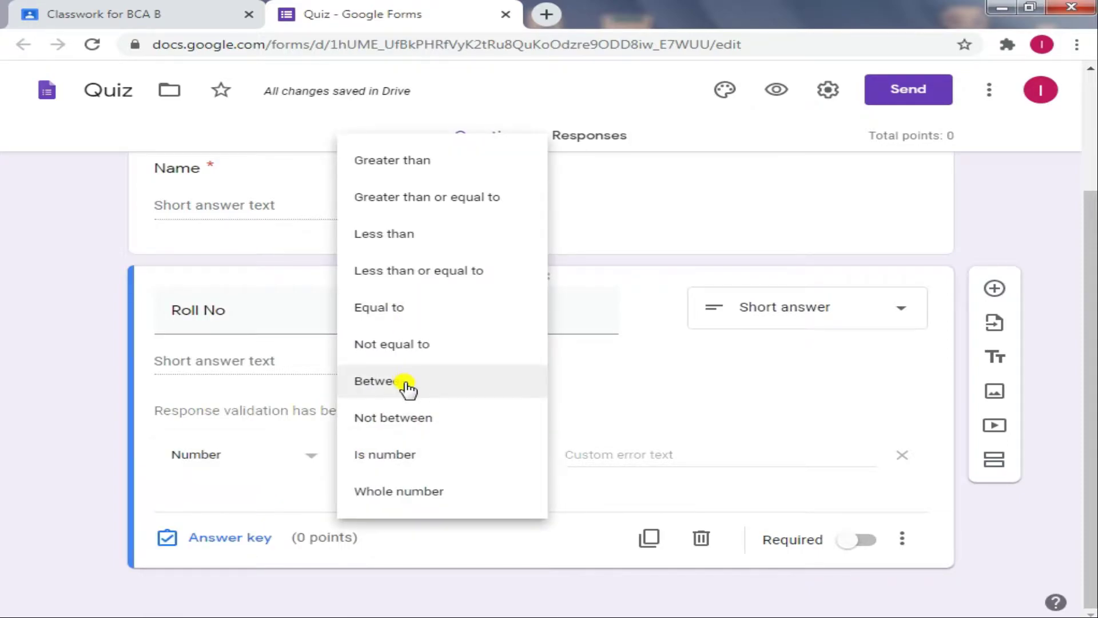
click(681, 388)
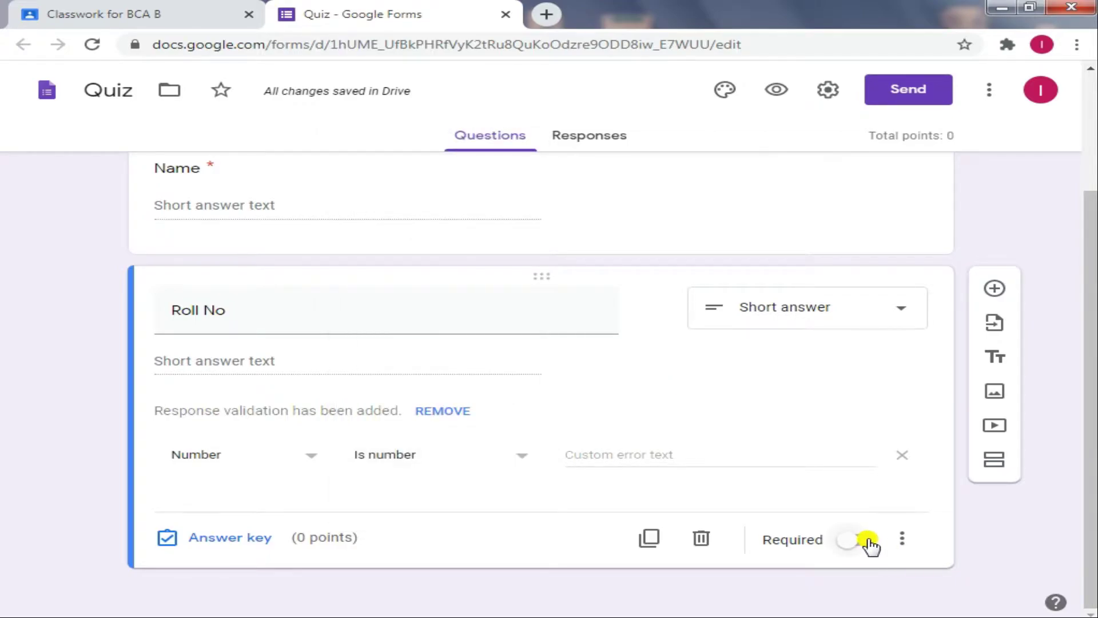
click(866, 544)
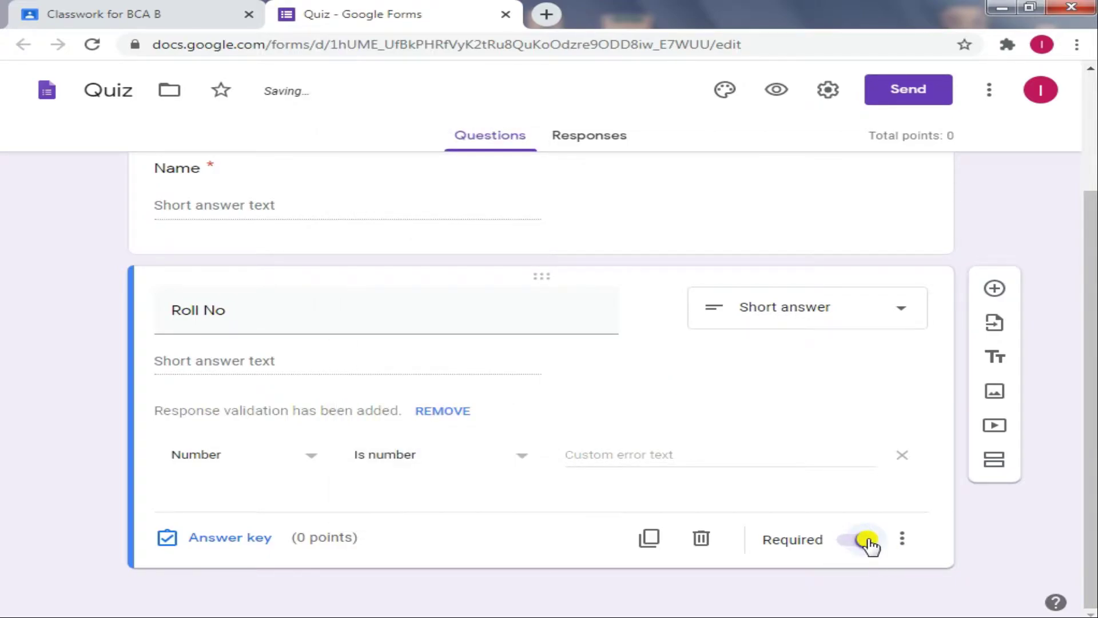
Add a required "Gender" question with all the suggested options: Female, Male, Prefer not to say and Other
click(995, 288)
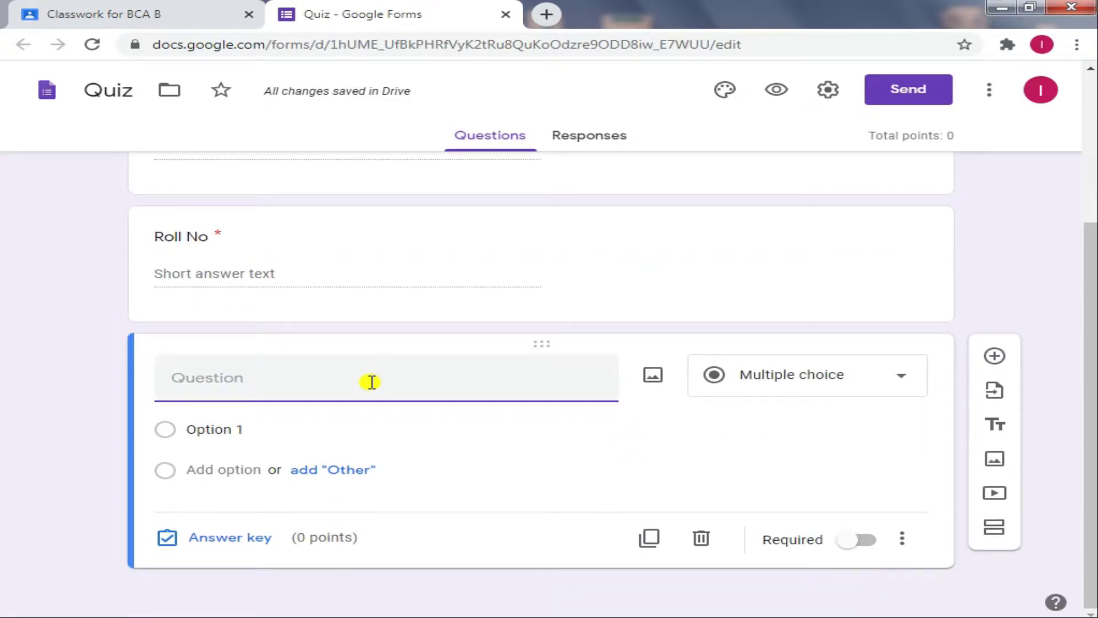
text(Gende)
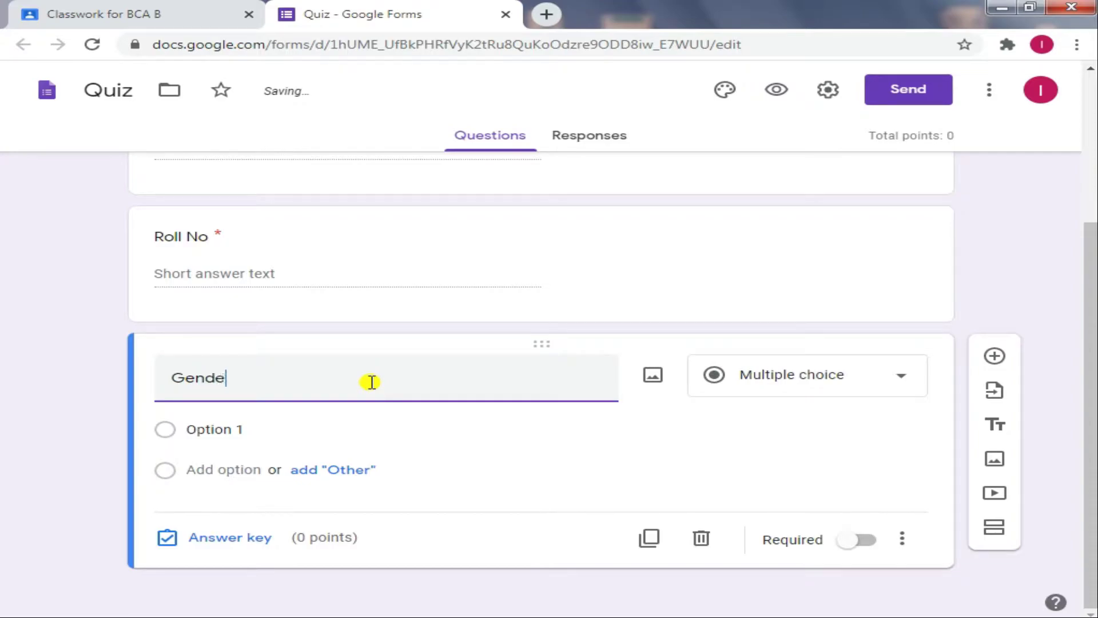
text(r)
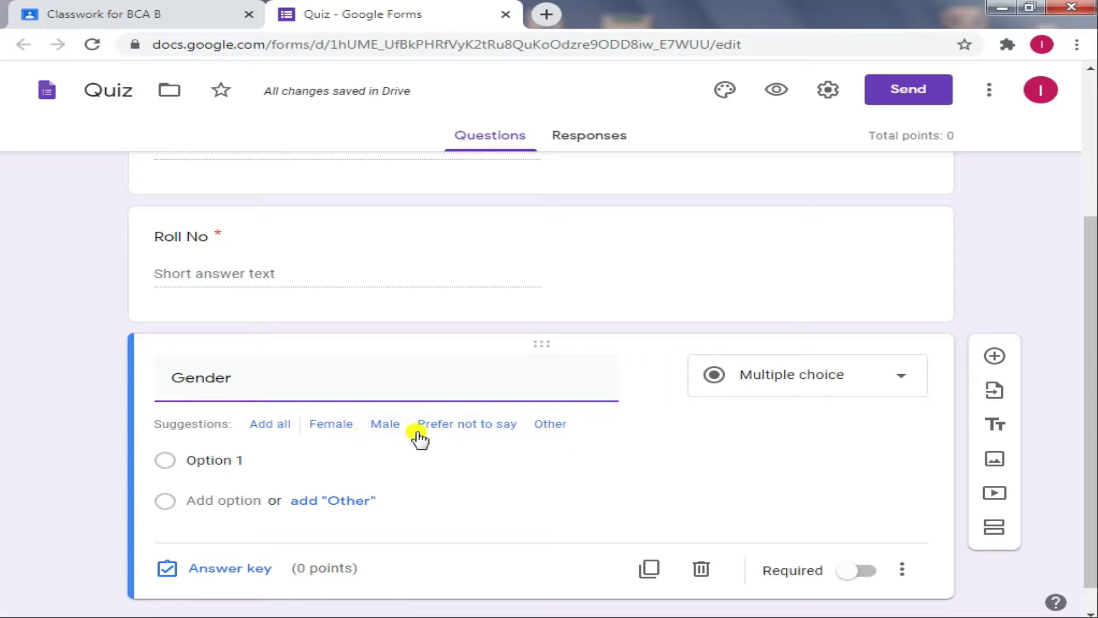
click(267, 426)
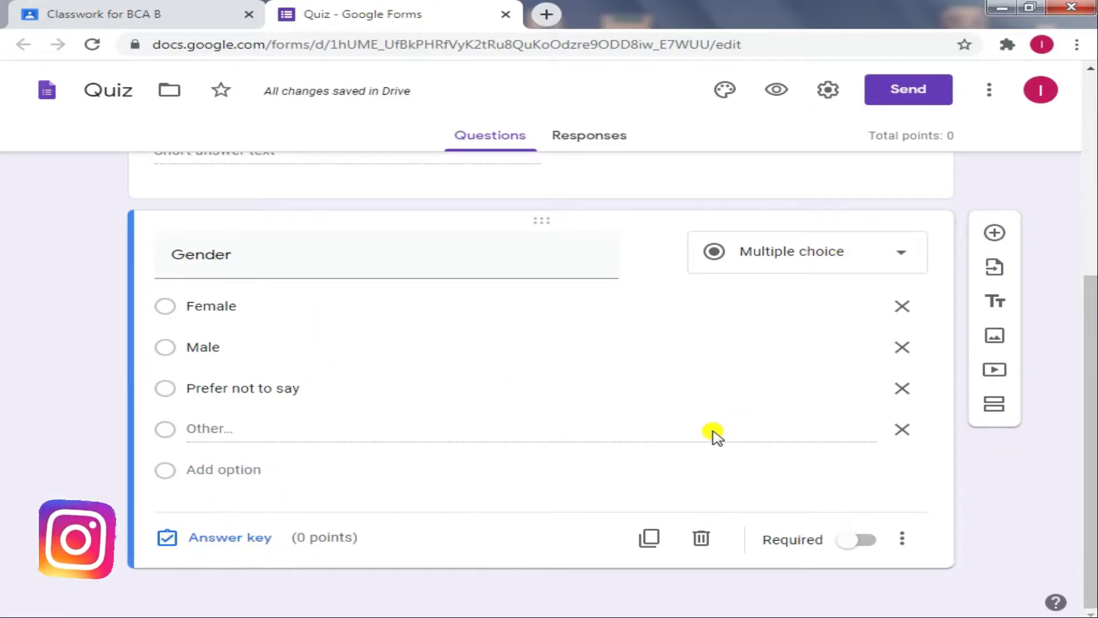
click(874, 539)
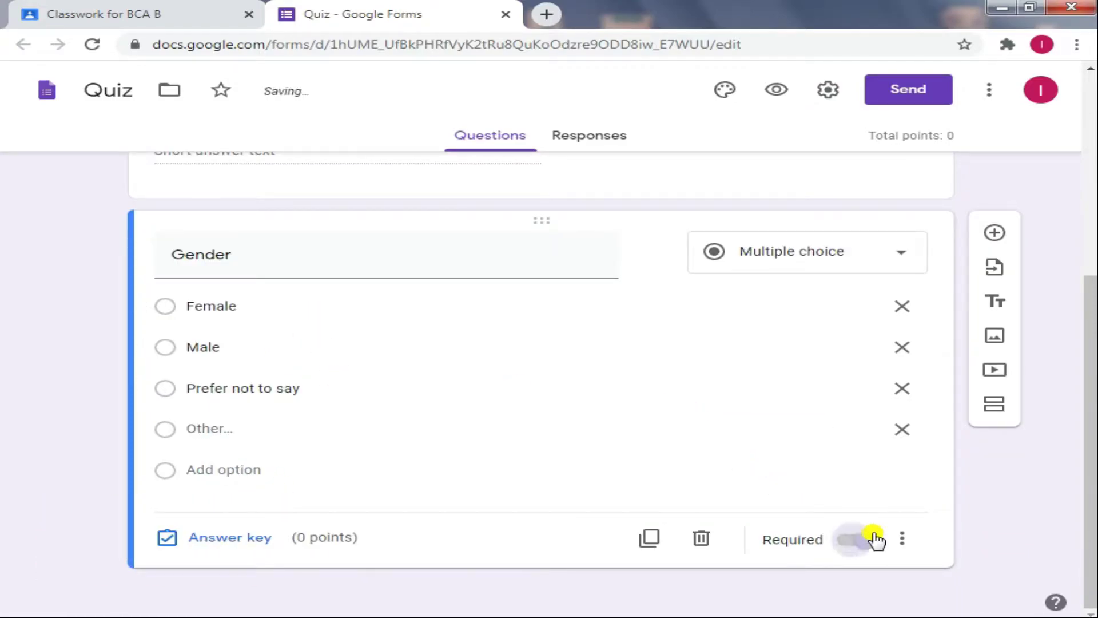
Add a new question below Gender and title it "Hobbies"
click(996, 234)
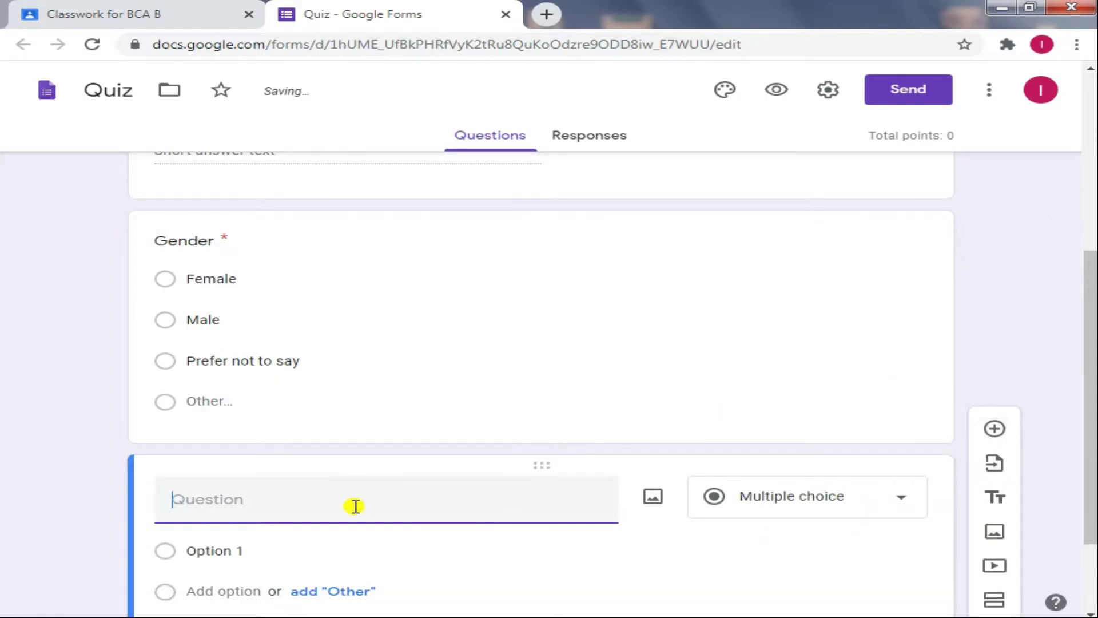
text(H)
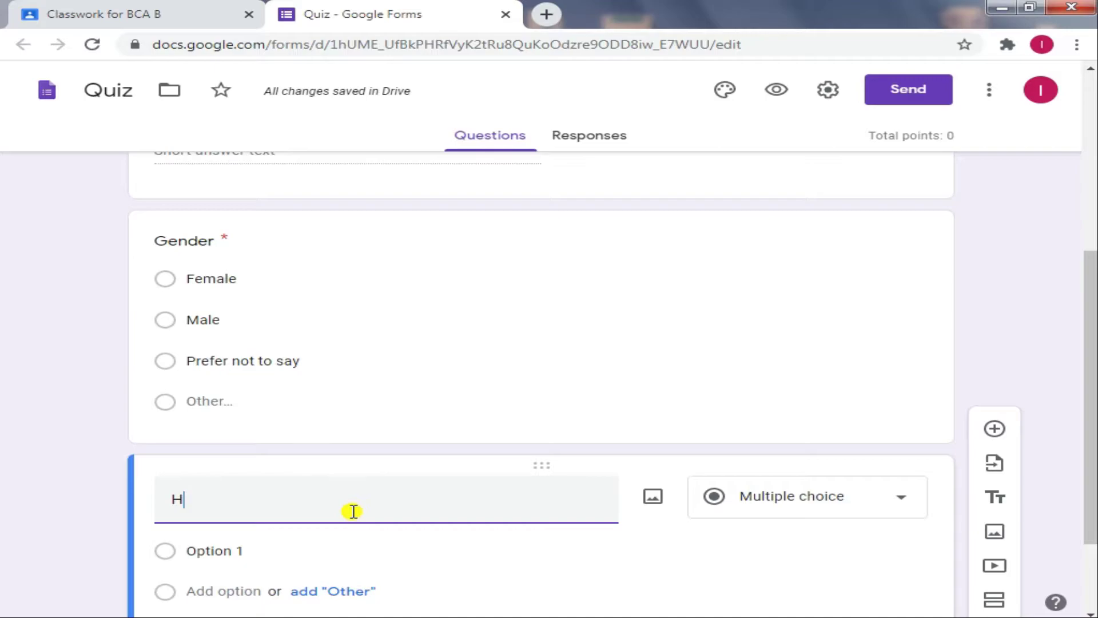
text(obbie)
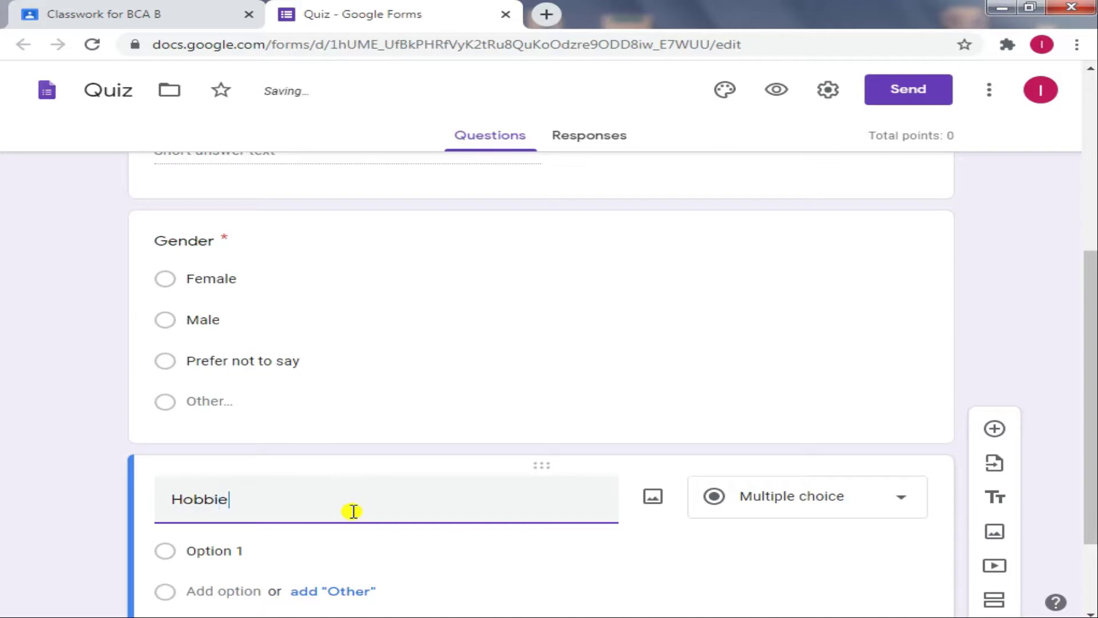
text(s)
scroll(147, 497, down, 2)
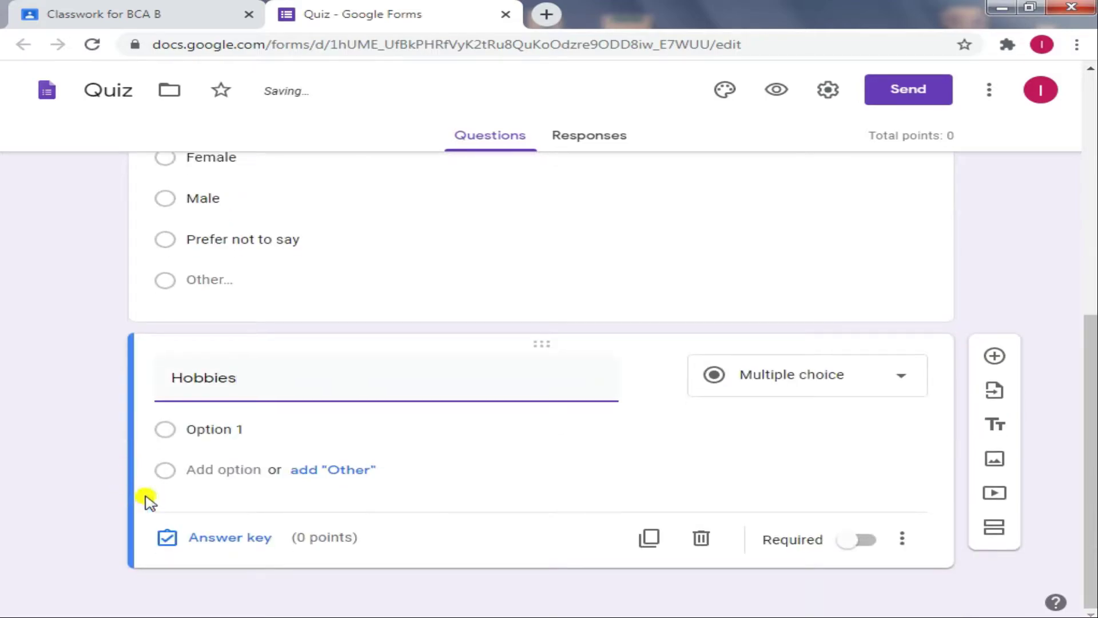
Give the Hobbies question the options Running, Cycling, Dancing and Chess, removing the stray bracket after Dancing
click(355, 428)
key(BackSpace)
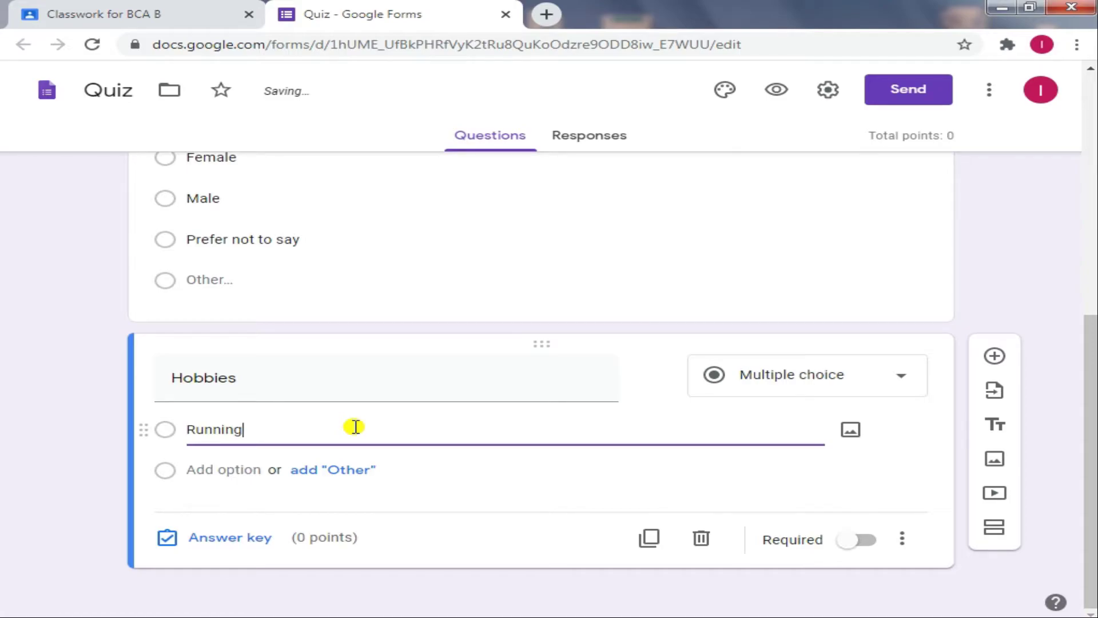
key(Return)
text(Cy)
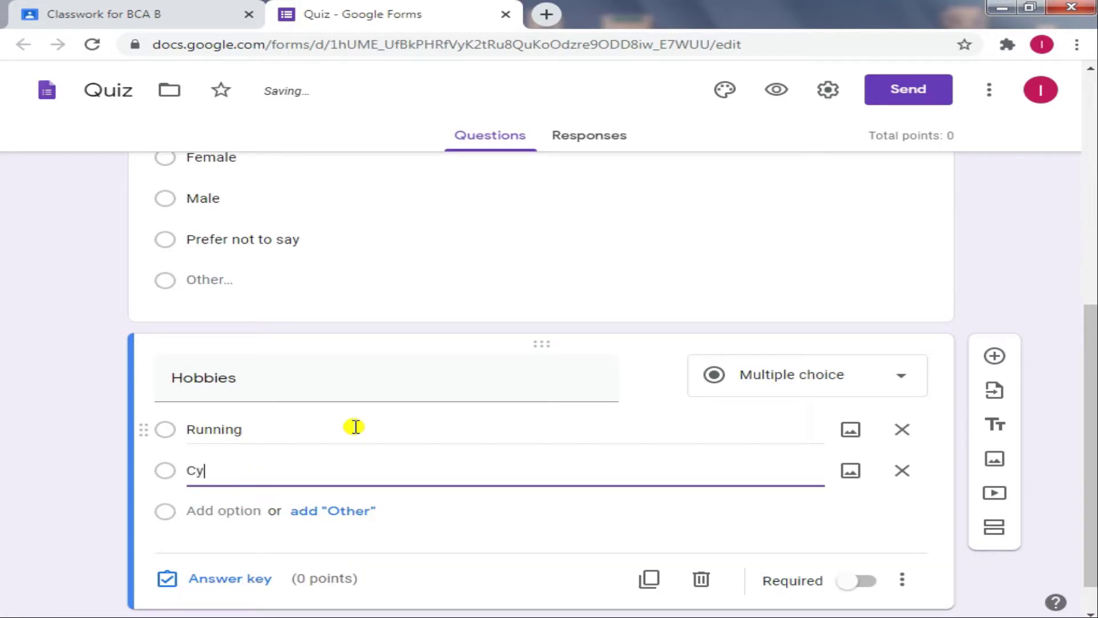
text(cling)
key(Return)
text(D)
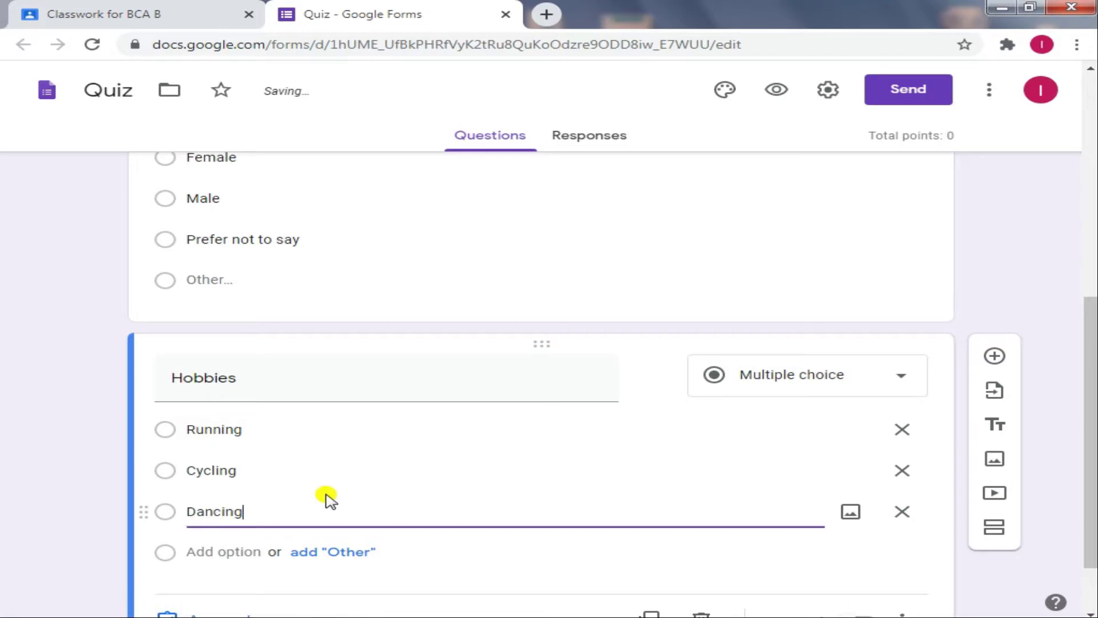
key(Return)
text(Chess)
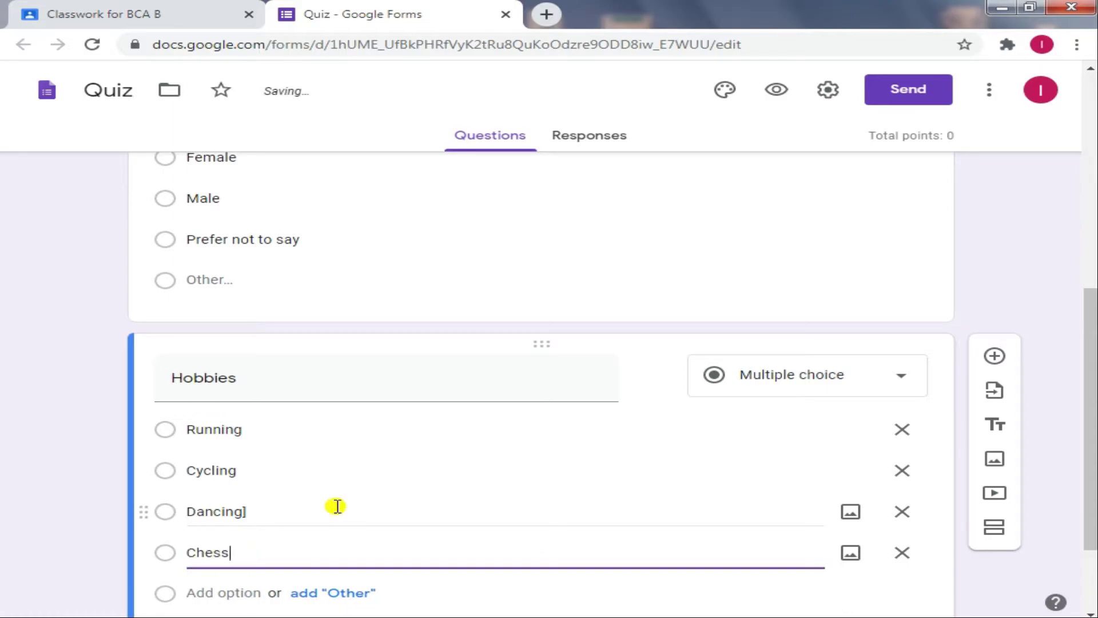
double_click(335, 509)
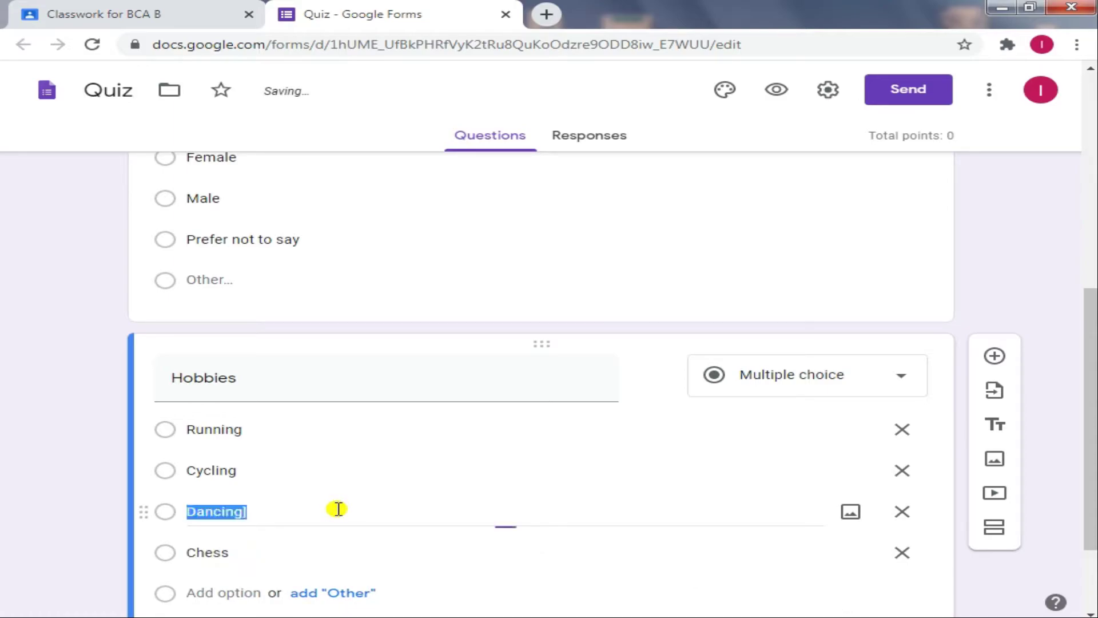
click(338, 510)
Change the Hobbies question to the Checkboxes type
scroll(335, 457, down, 2)
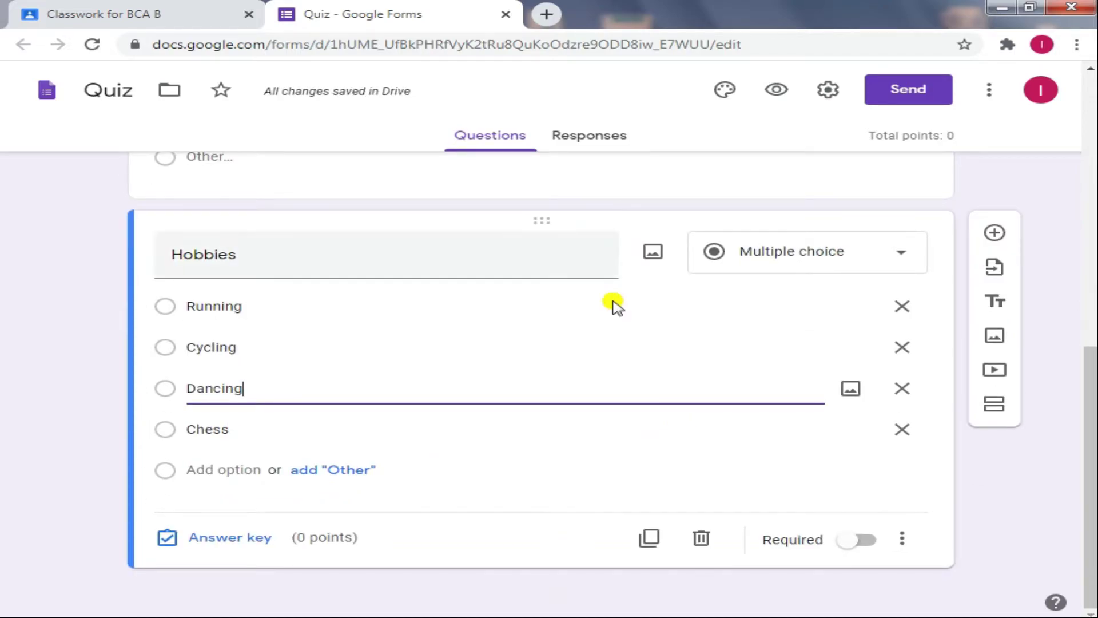
click(873, 265)
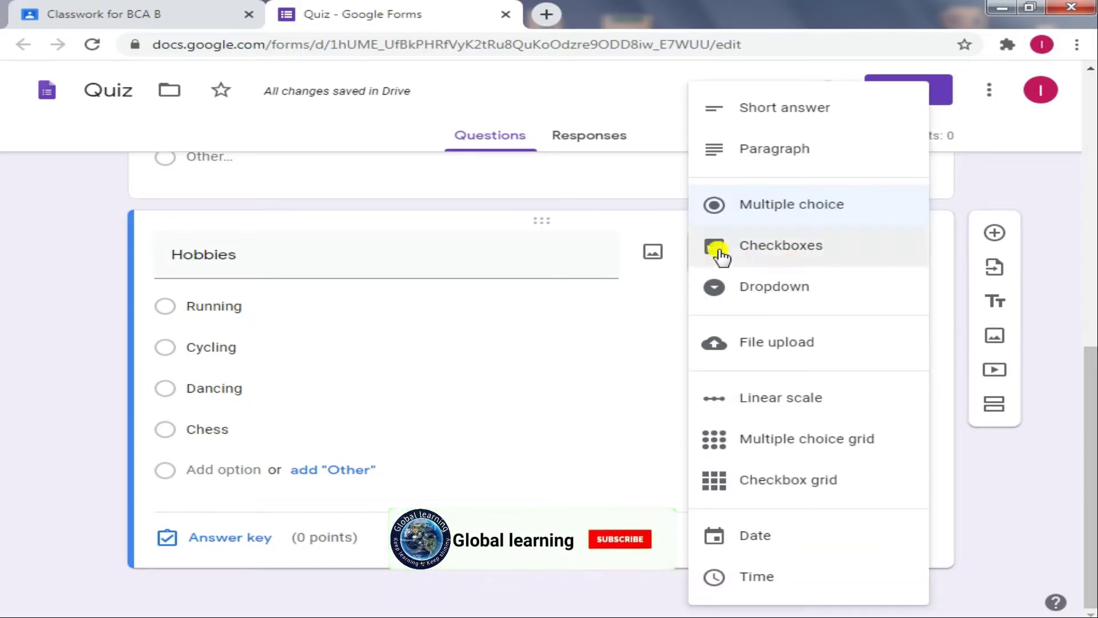
click(798, 258)
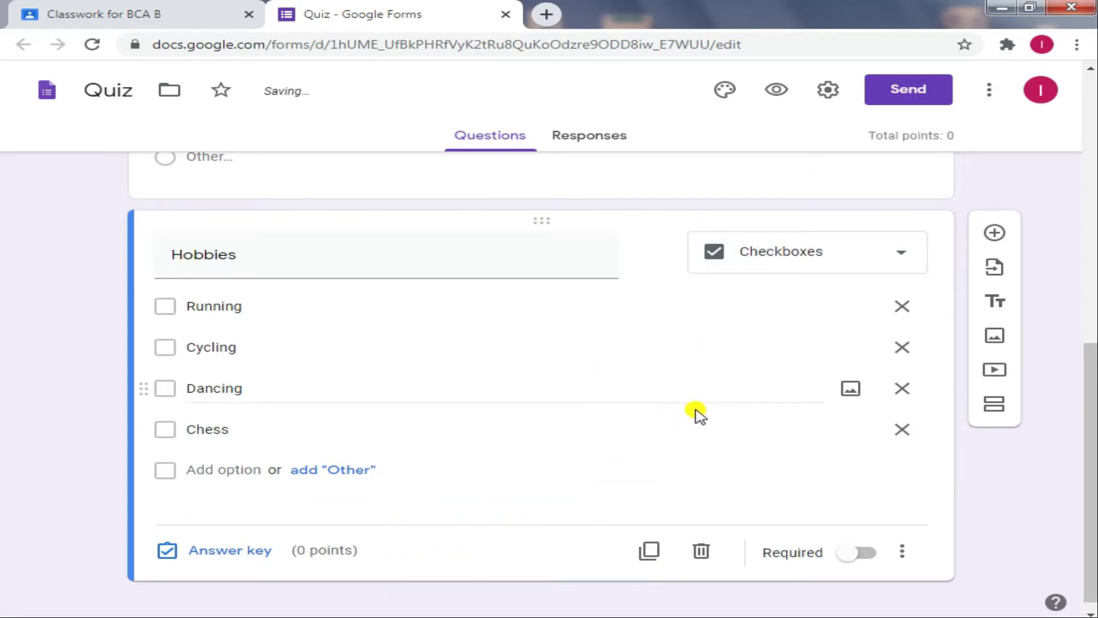
Add a new question below Hobbies titled "Who discovered C language?" and make it a Dropdown question
click(994, 233)
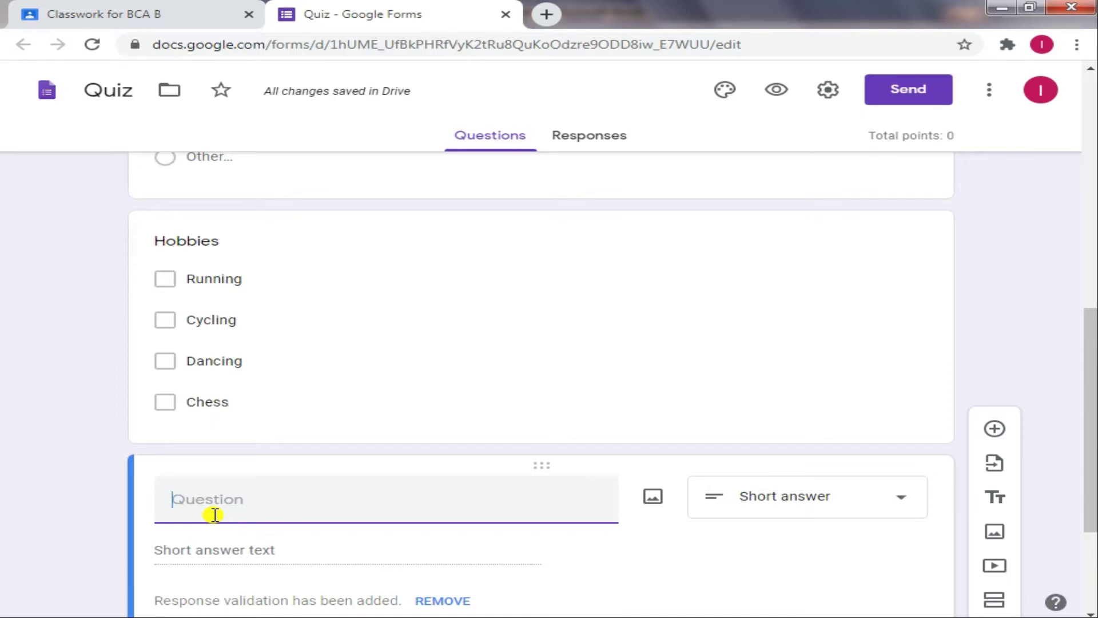
text(Who discovered C language?)
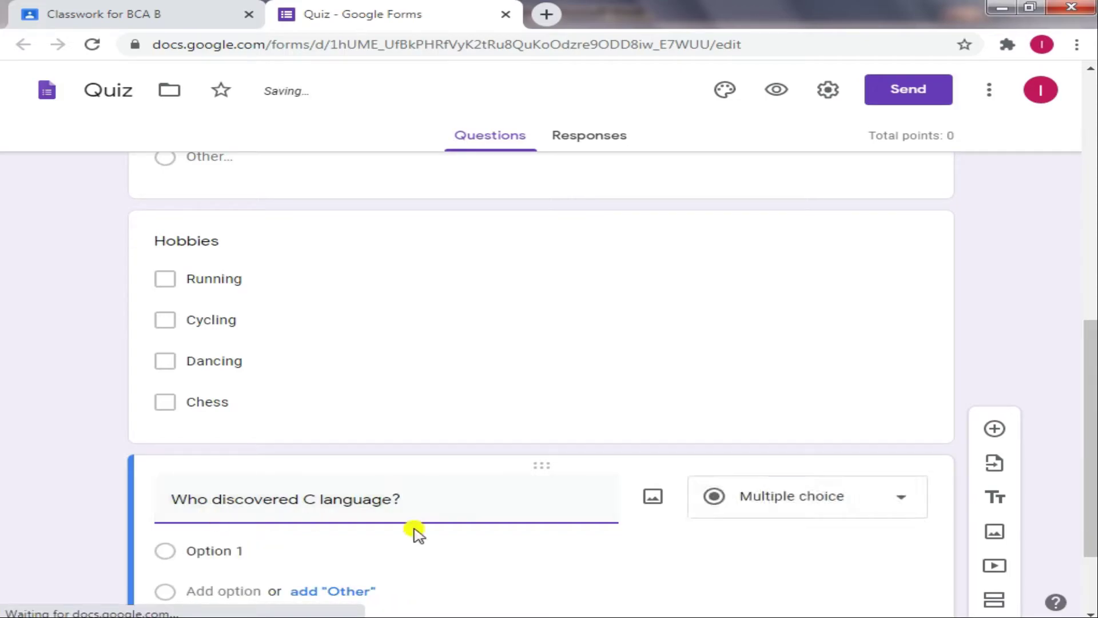
click(759, 507)
click(787, 301)
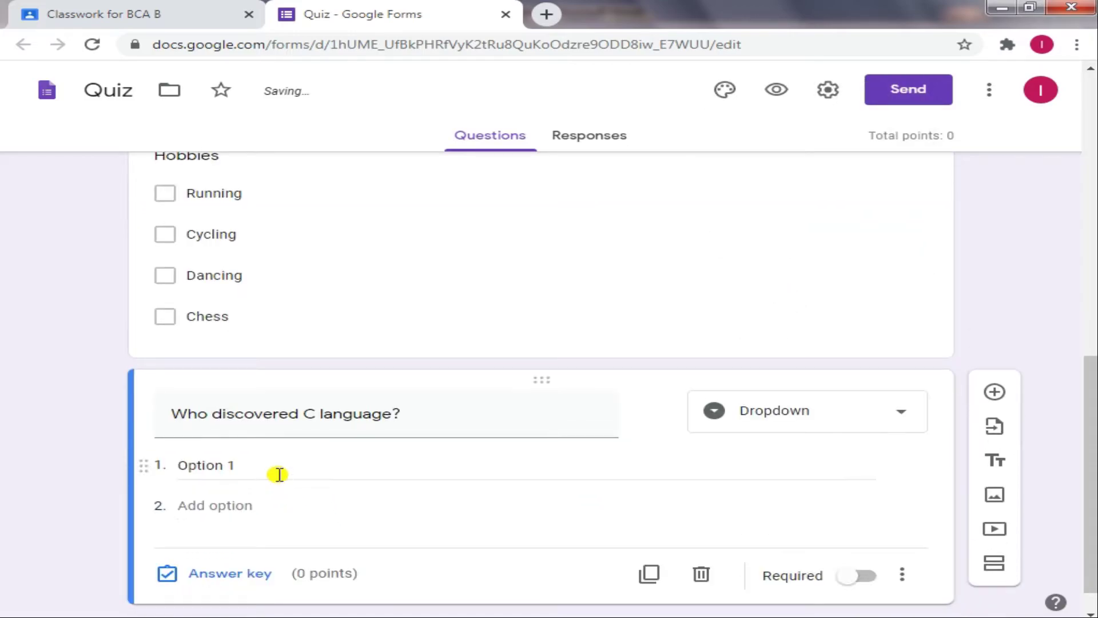
Give the C language question the dropdown options Dennis, Mark, Zen and Suzi
click(279, 474)
text(Dennis)
key(Return)
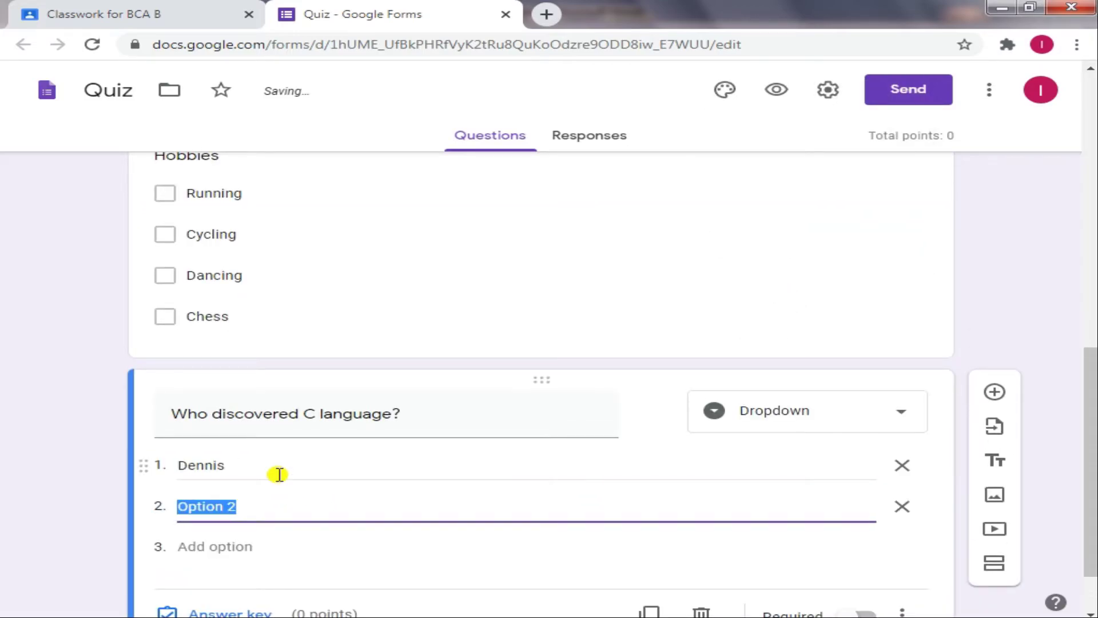
text(Mar)
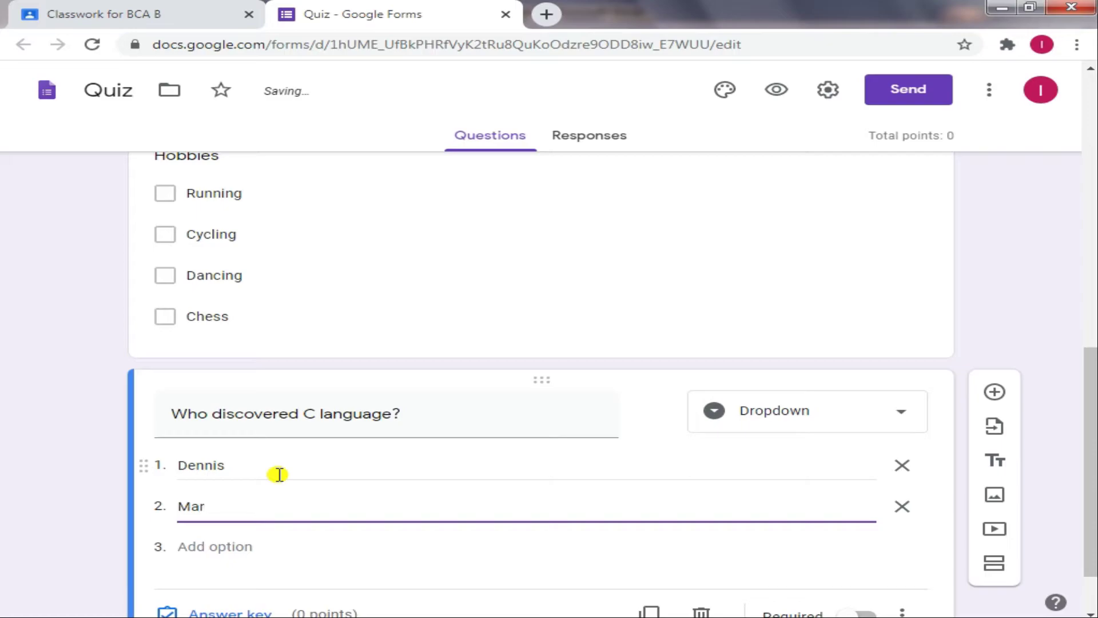
text(k)
key(Return)
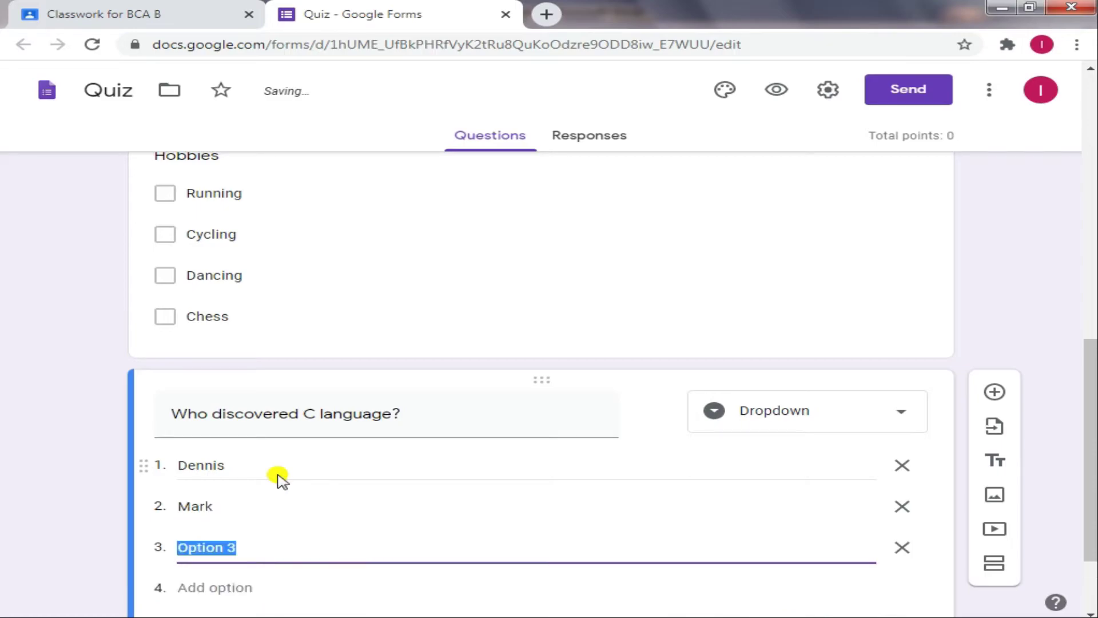
text(Zen)
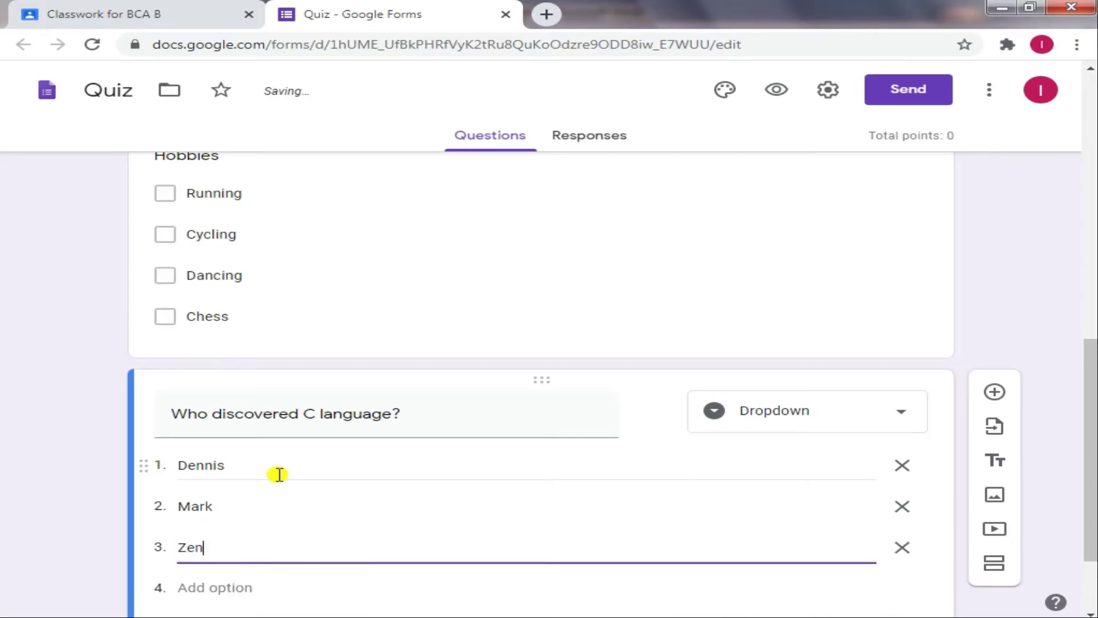
key(Return)
text(Suzi)
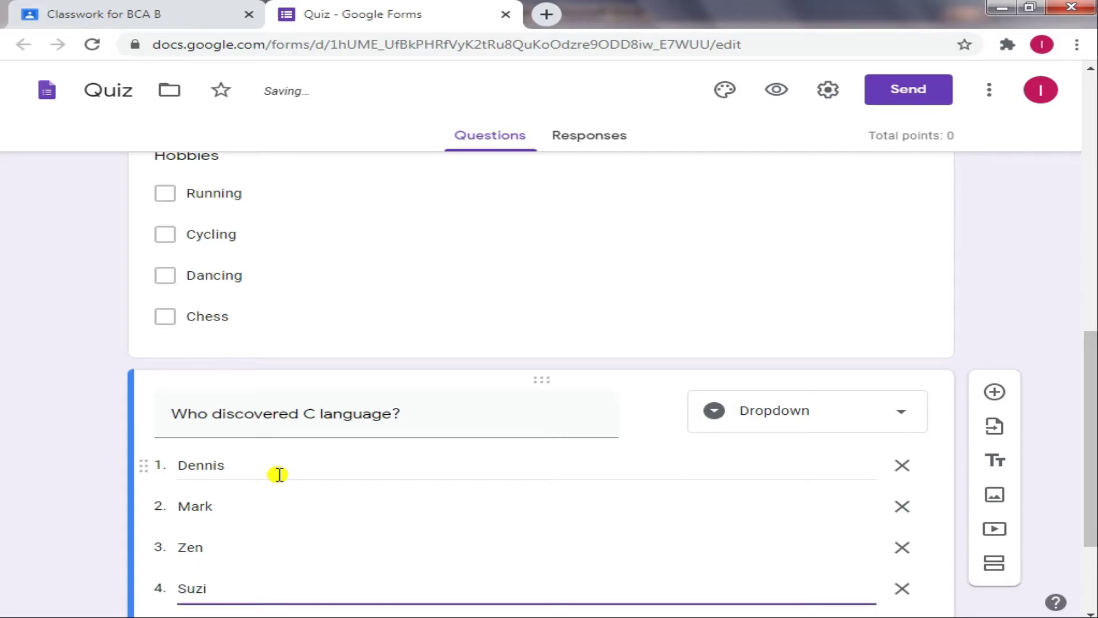
In the C language question's answer key, mark Dennis as the correct answer and assign 2 points
scroll(279, 474, down, 3)
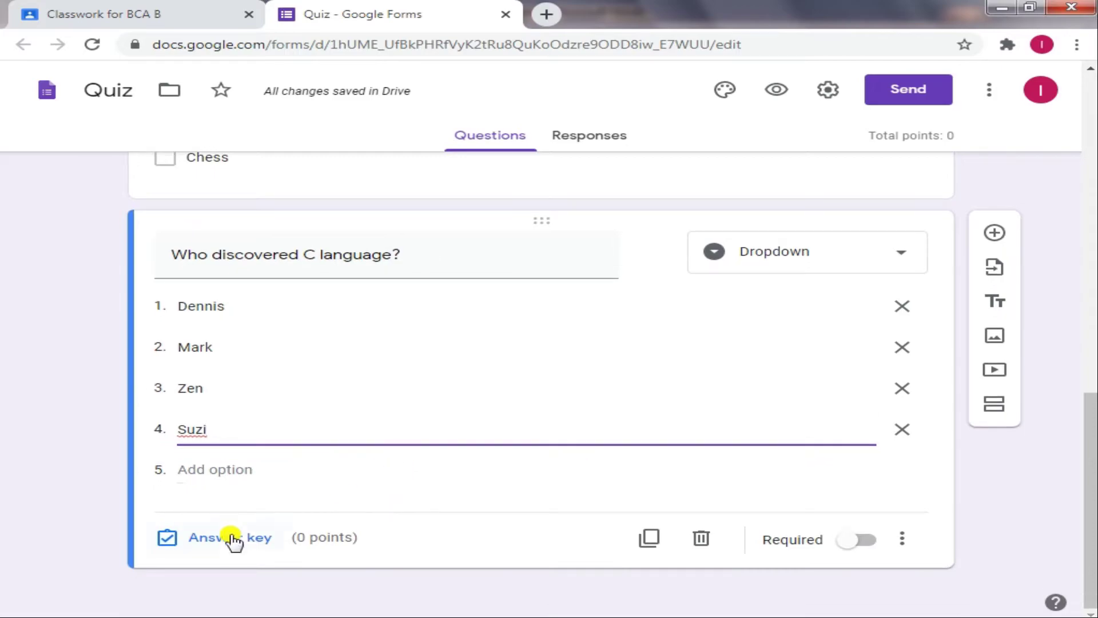
click(232, 541)
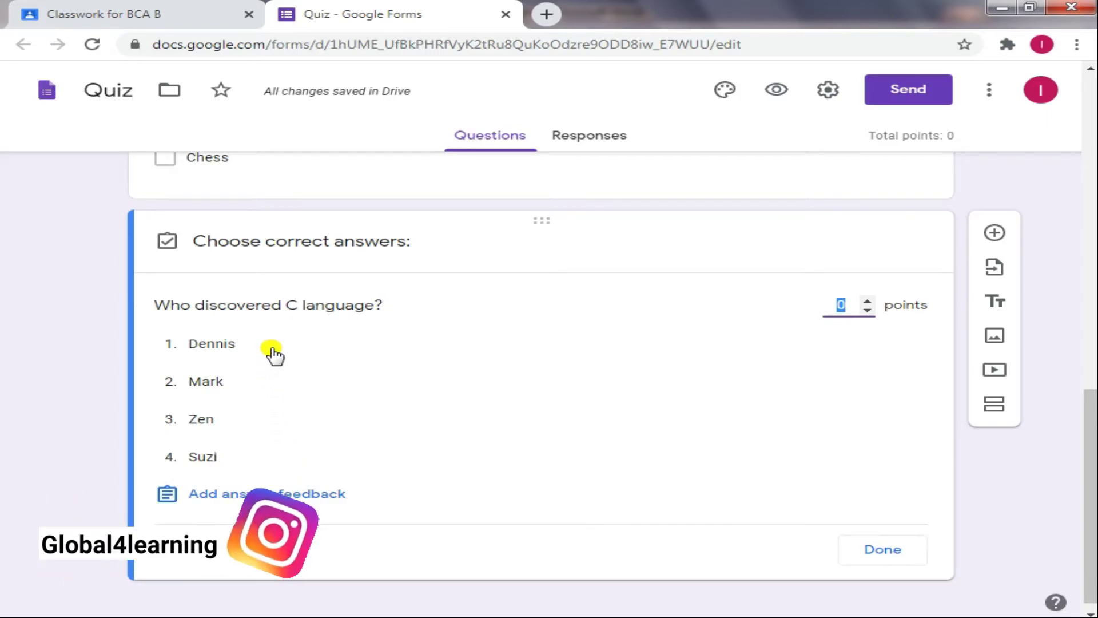
click(477, 349)
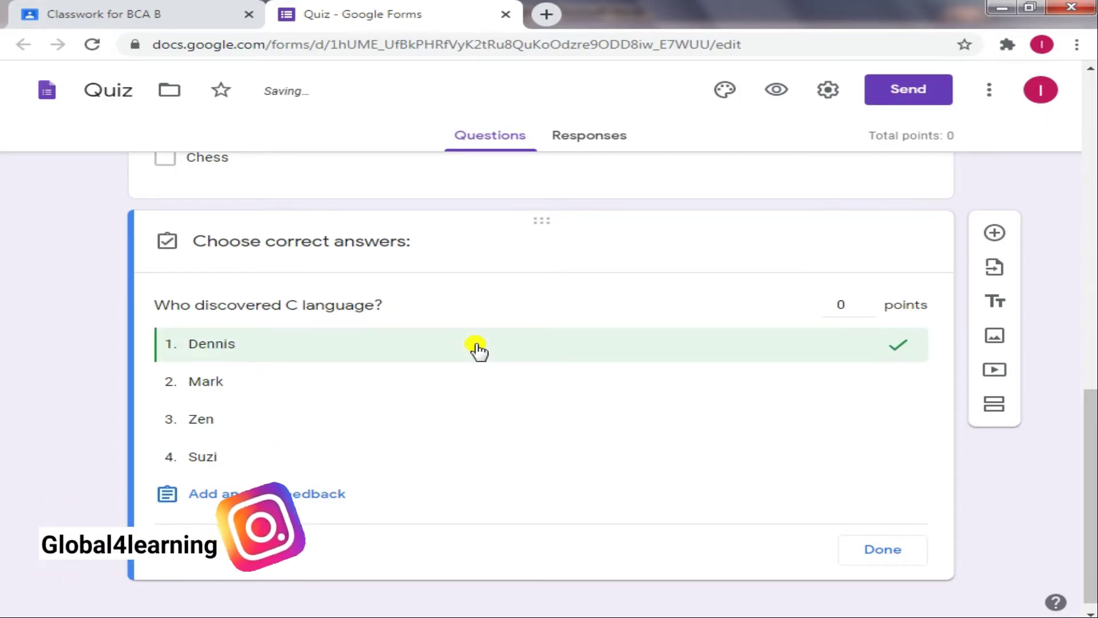
click(868, 301)
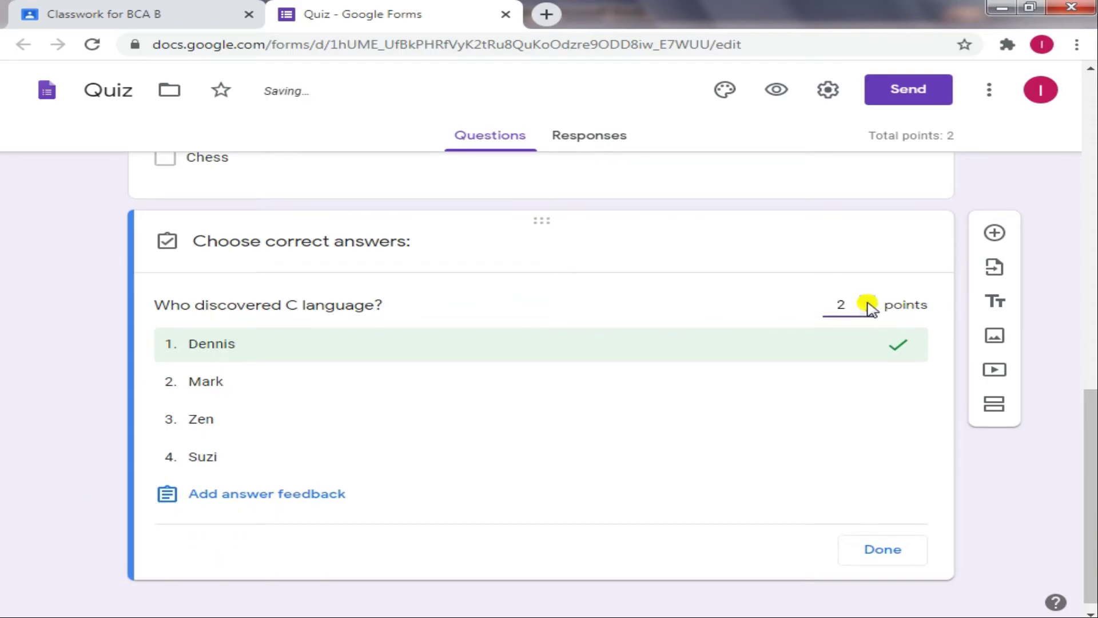
Save answer feedback reading "Dennis is right answer." for incorrect answers and "Well Done!" for correct answers
click(250, 496)
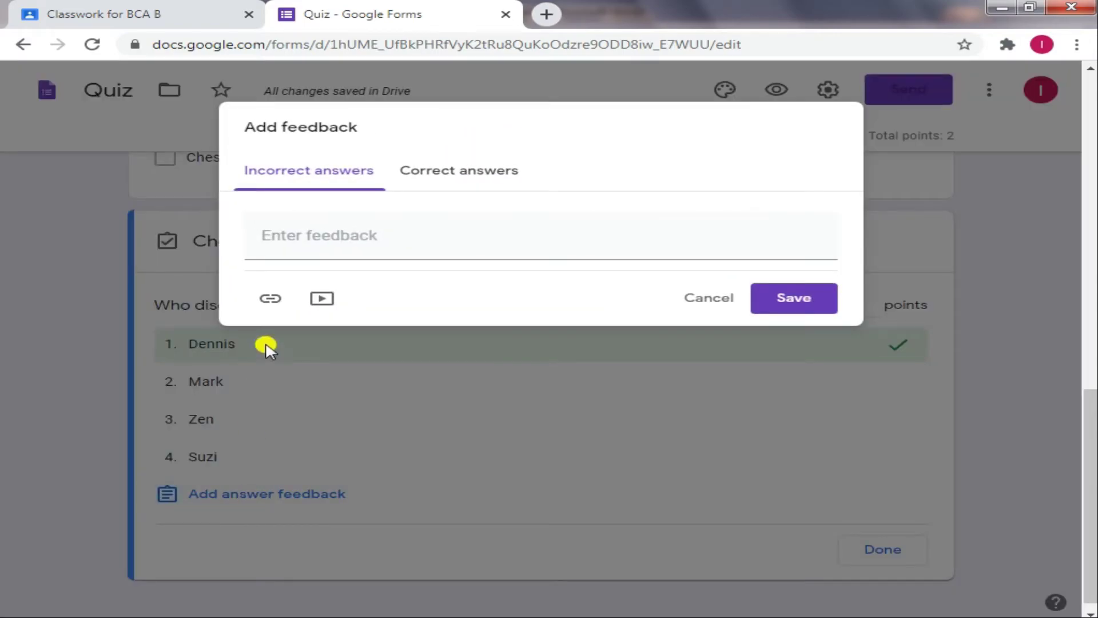
click(321, 236)
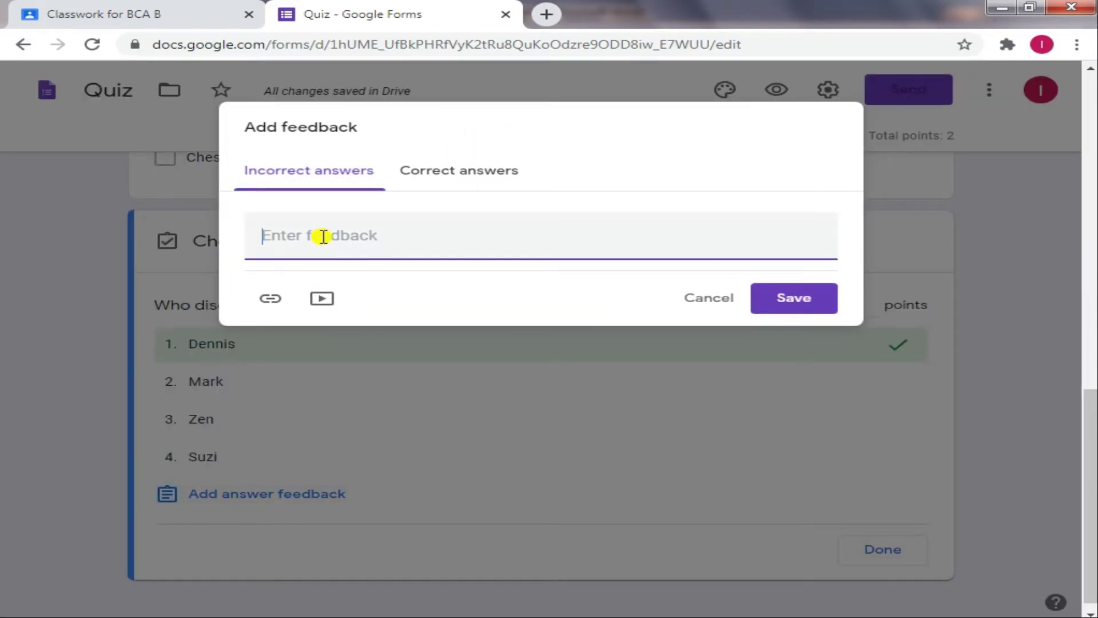
text(Dennis is right ans)
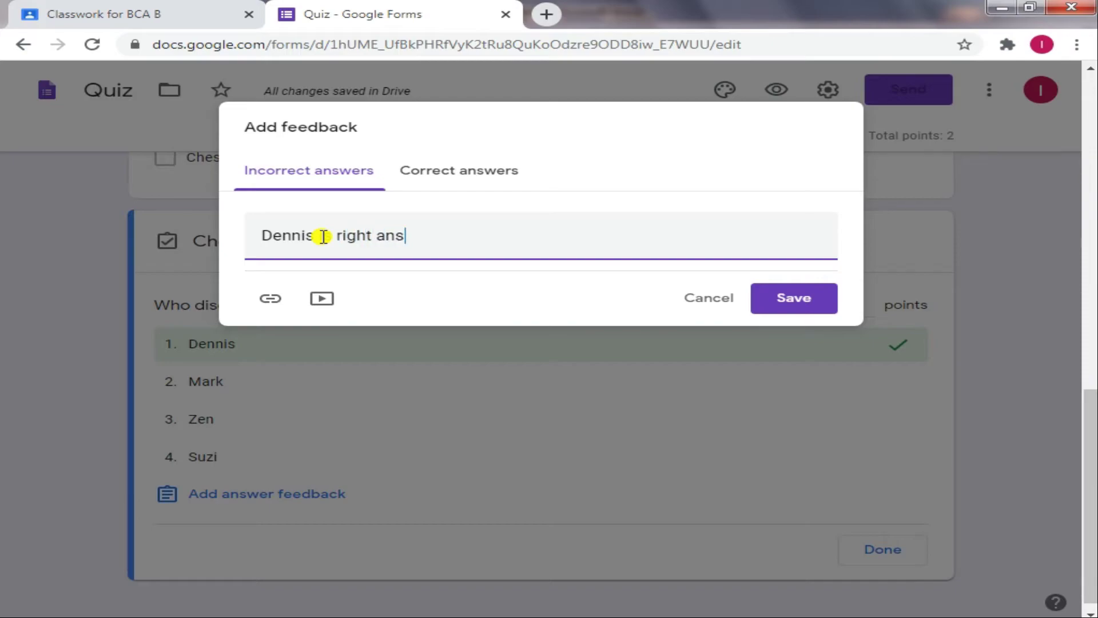
text(.)
click(465, 175)
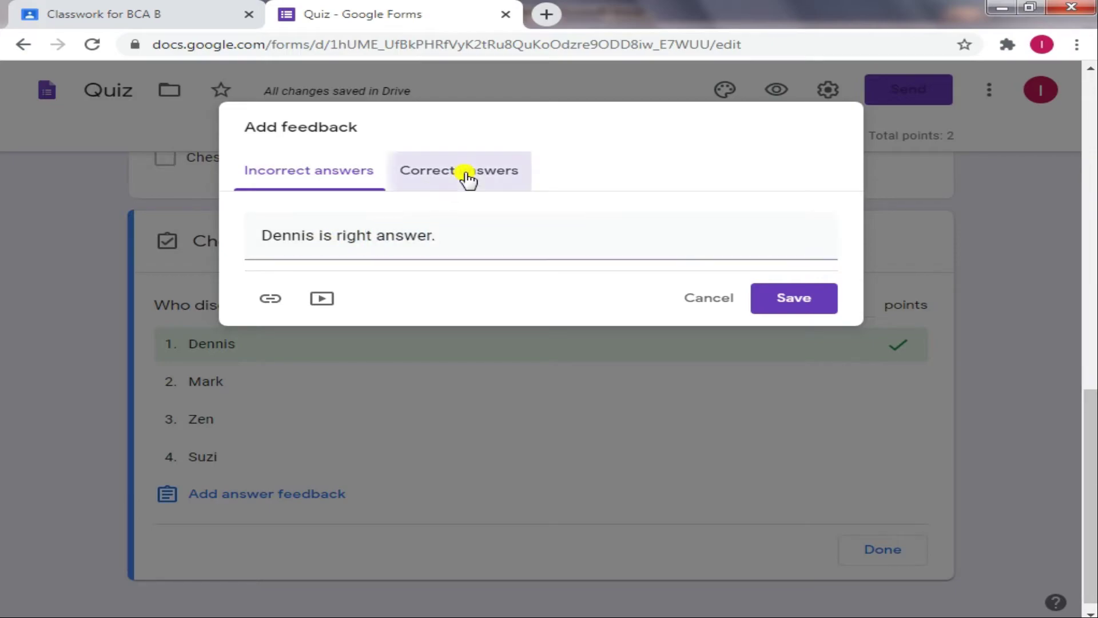
click(458, 237)
text(Well Done!)
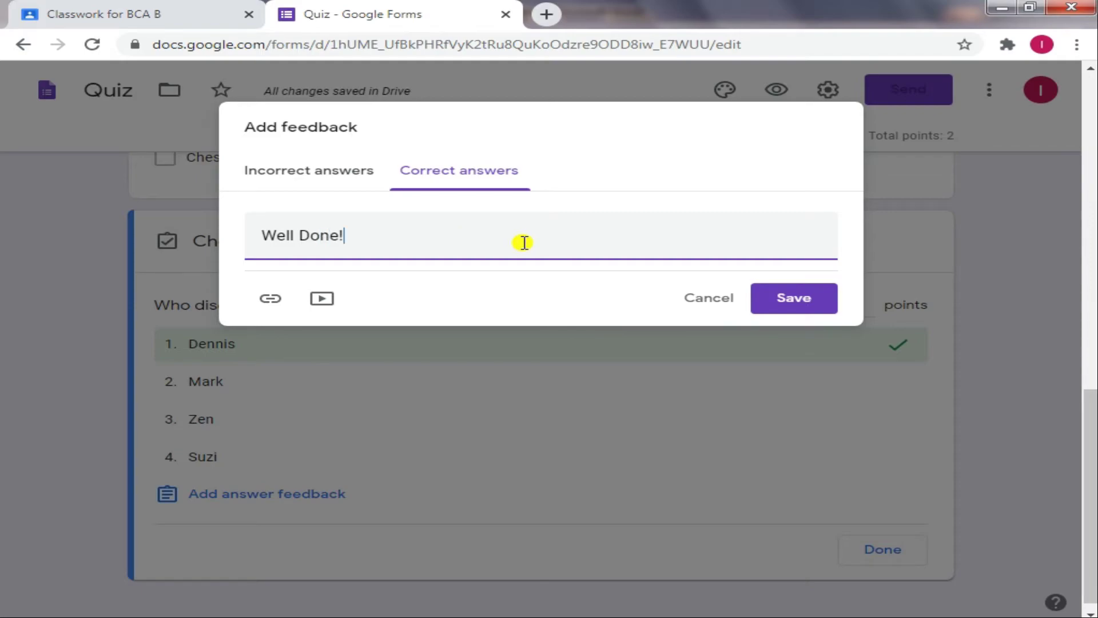
click(766, 300)
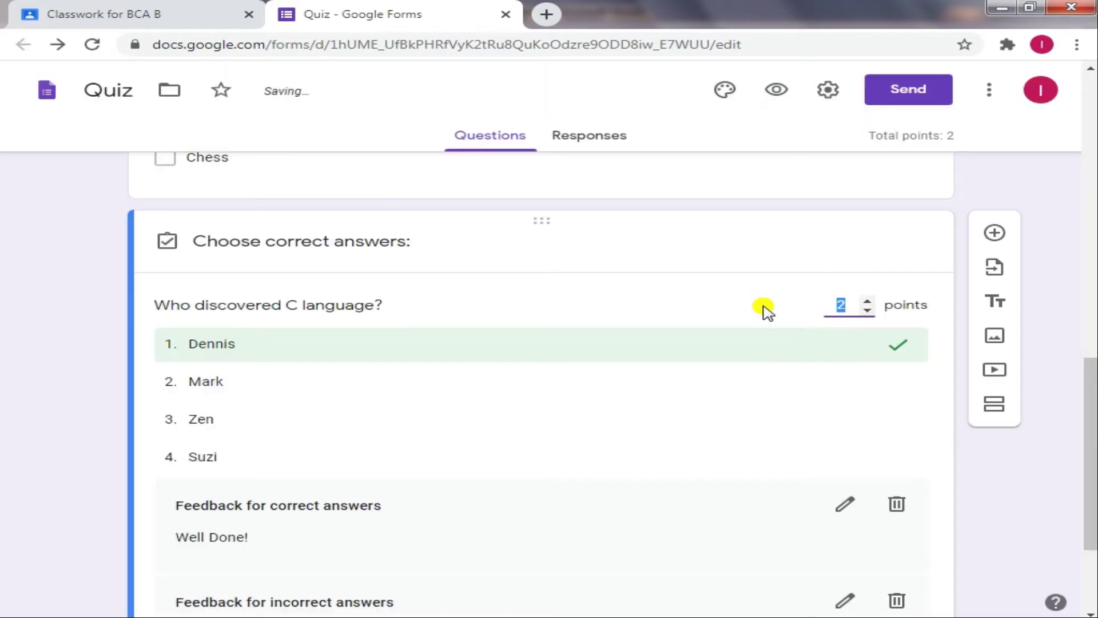
scroll(408, 492, down, 3)
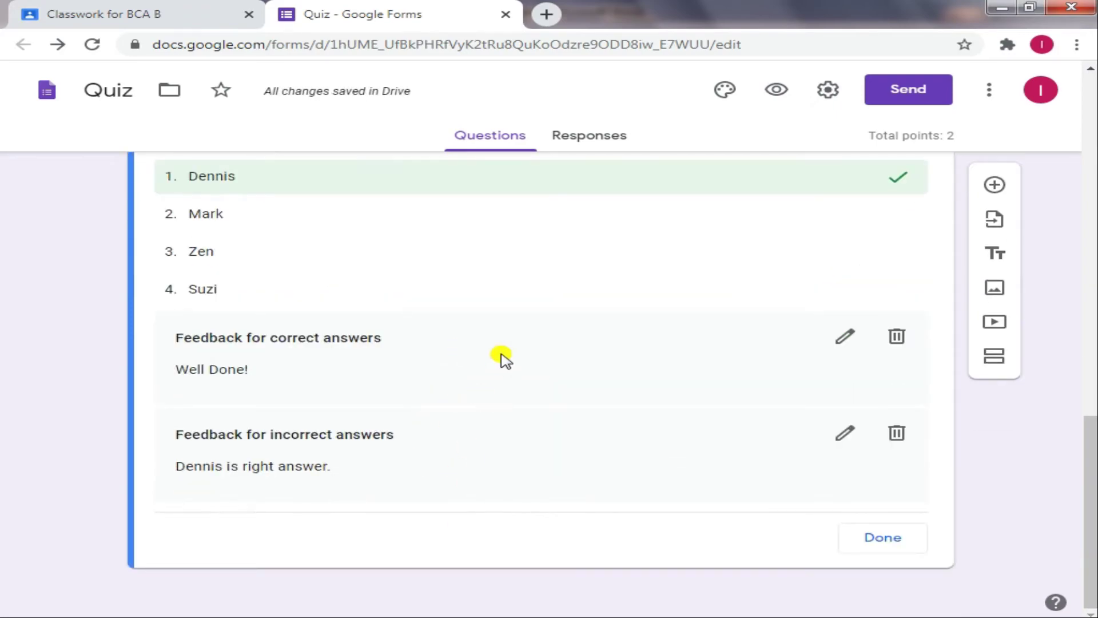
Set the form's header to the first Work and School theme image, the dark one with blue light streaks
scroll(521, 332, up, 15)
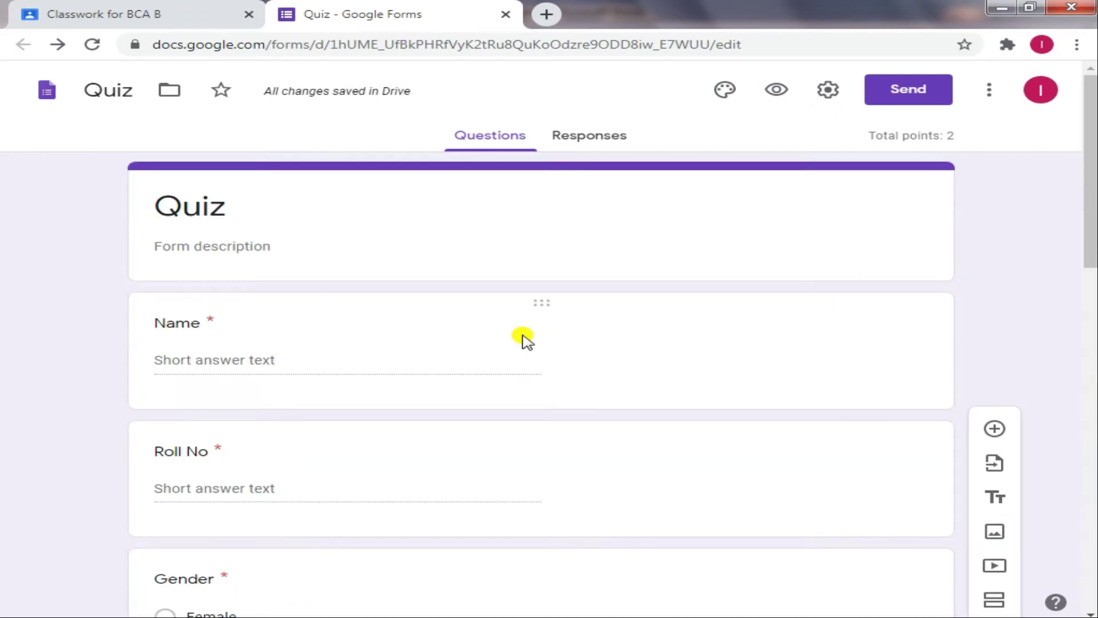
click(732, 91)
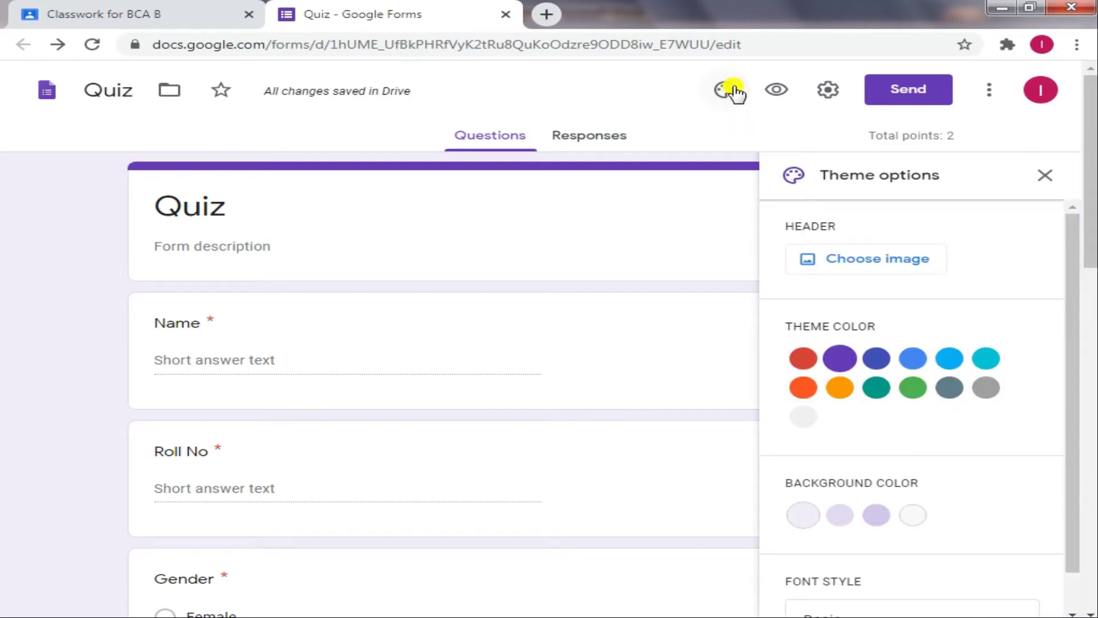
click(909, 262)
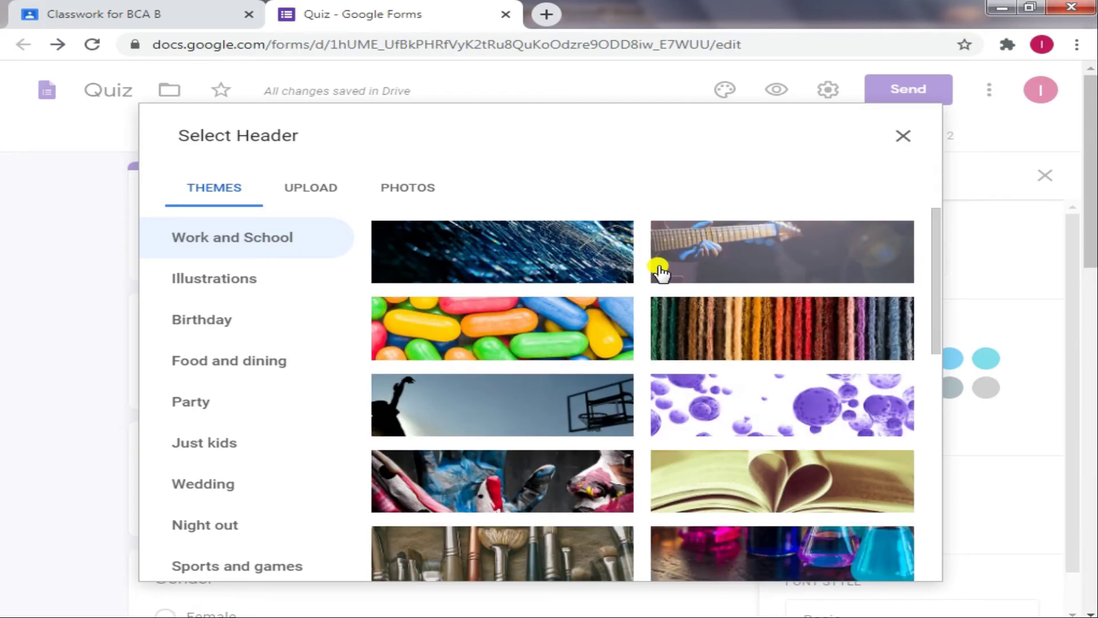
click(592, 277)
click(889, 561)
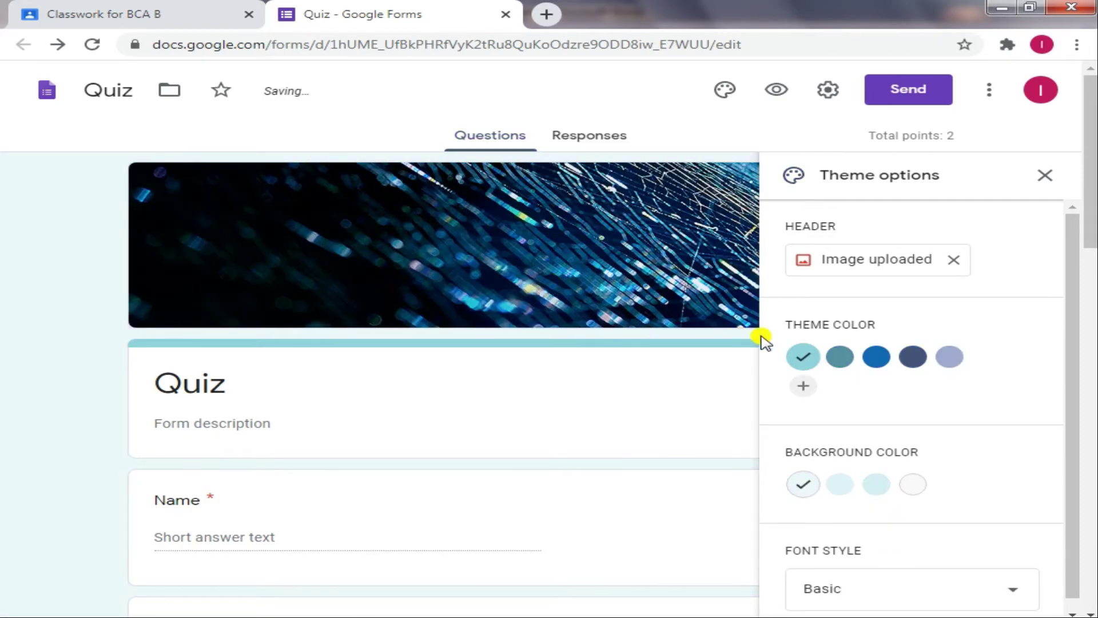
Set the theme color to blue #126ab2, the background to Dark #b8d2e8 and the font style to Formal
click(870, 366)
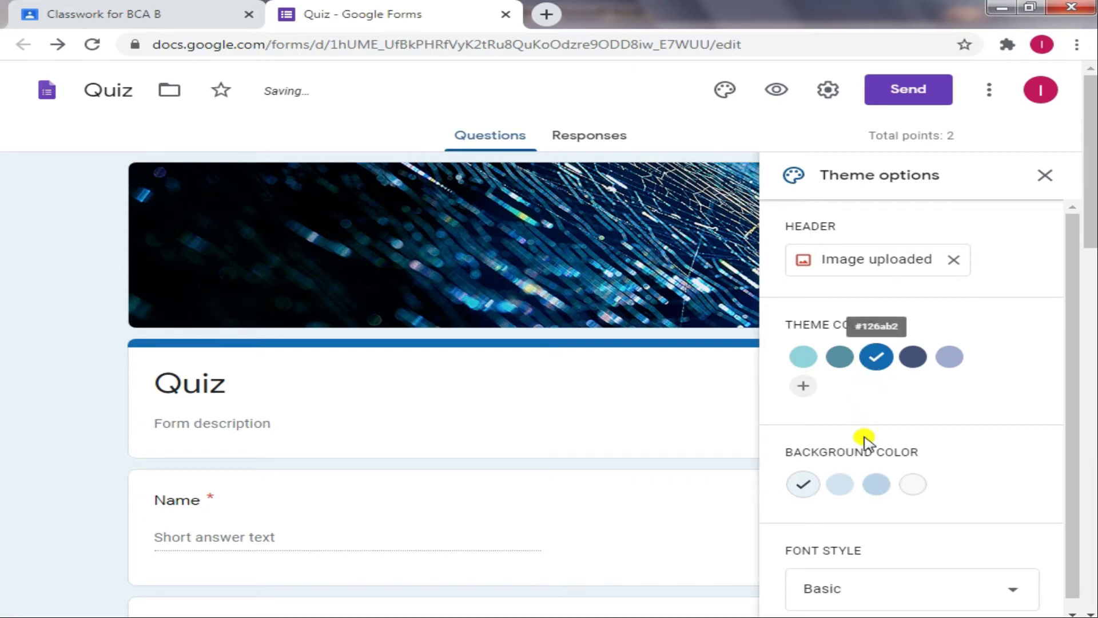
click(876, 484)
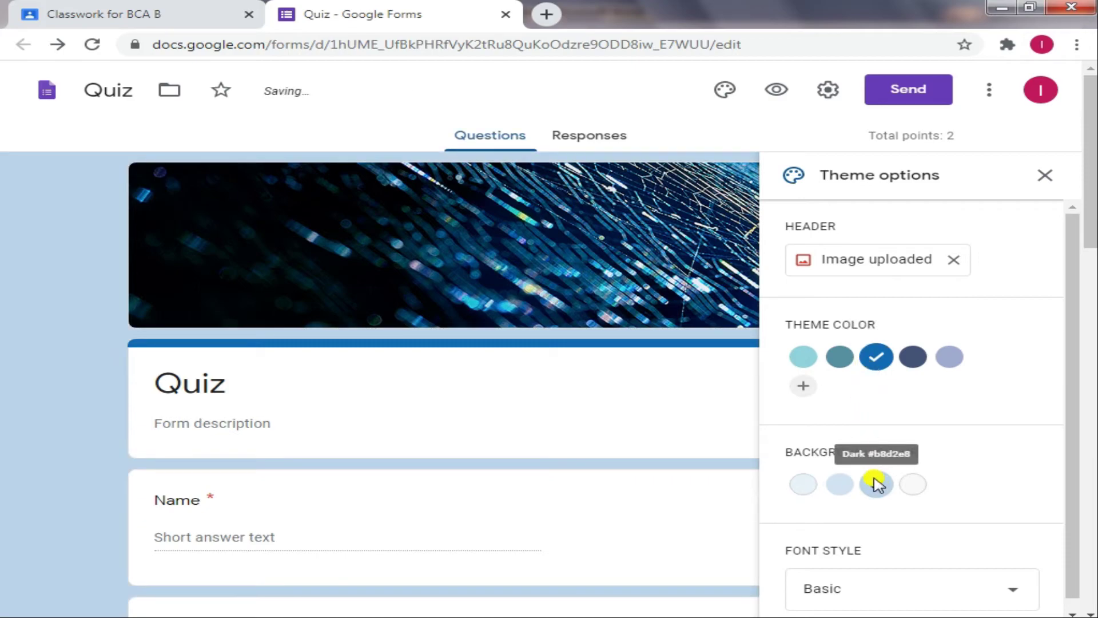
click(877, 589)
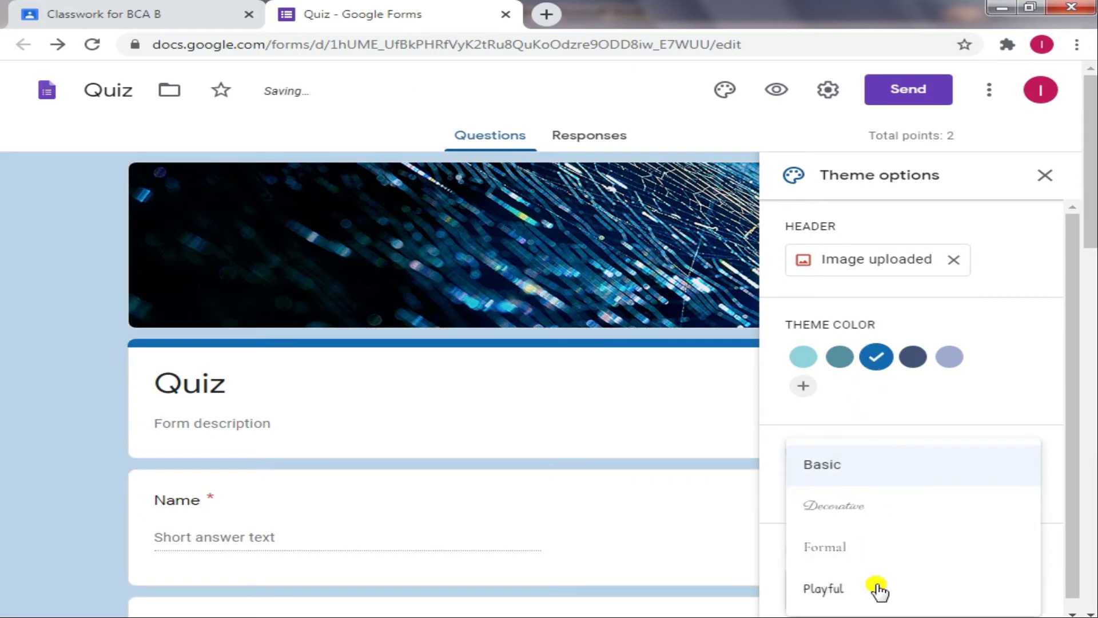
click(877, 548)
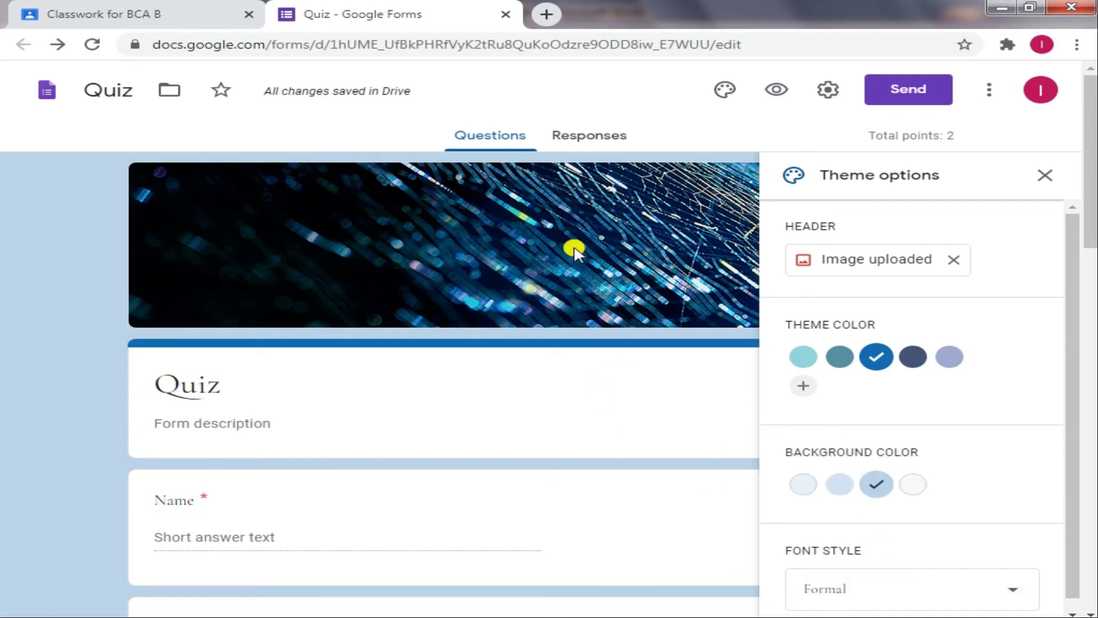
Switch to the Google Classroom assignment, reload it, and open the attached Quiz form in a new tab to check the student view
click(130, 8)
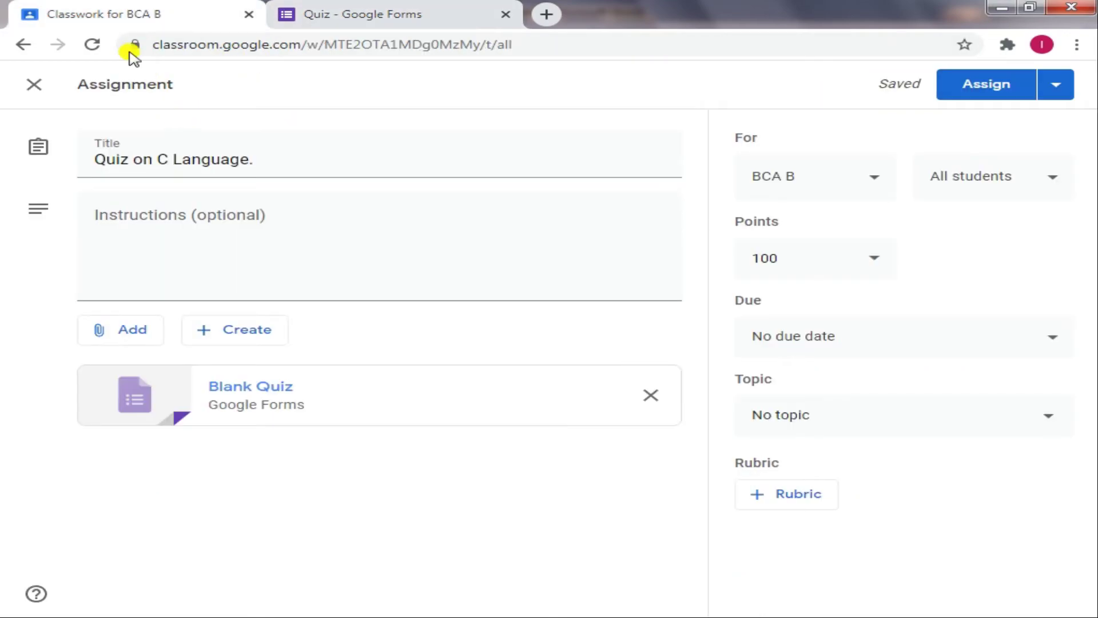
click(93, 46)
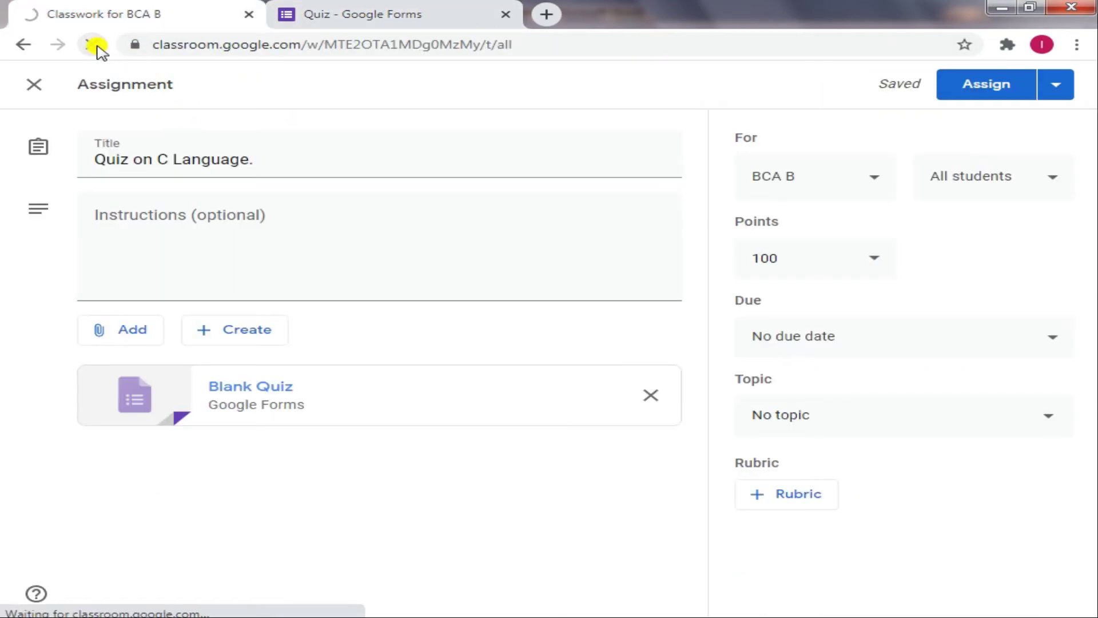
right_click(313, 407)
click(332, 419)
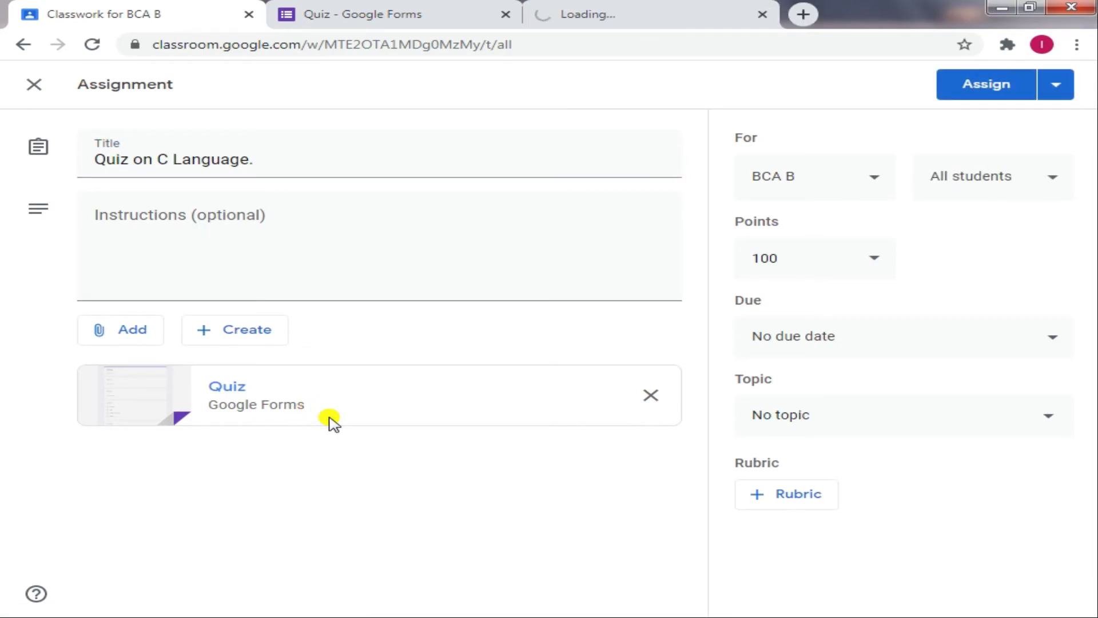
click(595, 9)
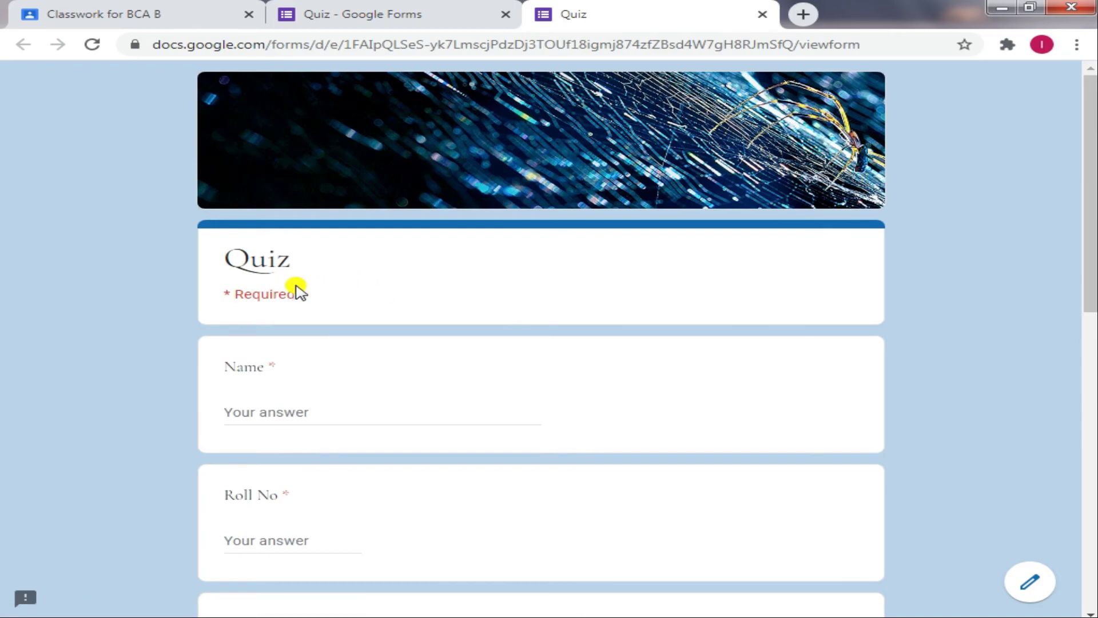
scroll(343, 385, down, 1)
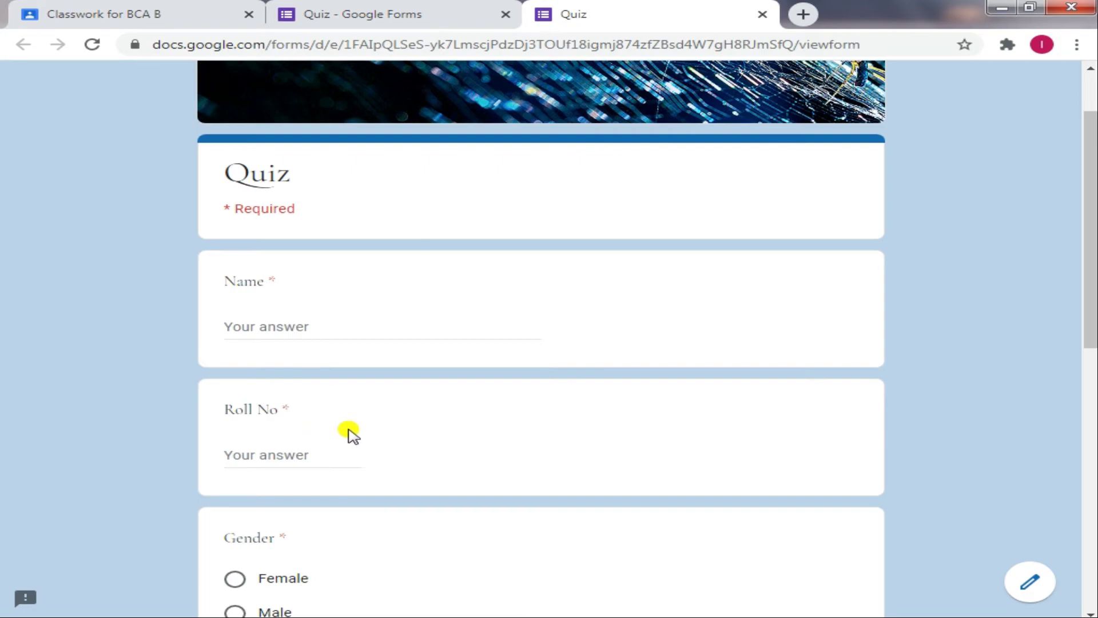
Try out the student form by answering Gender with Male and selecting the hobbies Running, Cycling and Dancing
scroll(350, 433, down, 3)
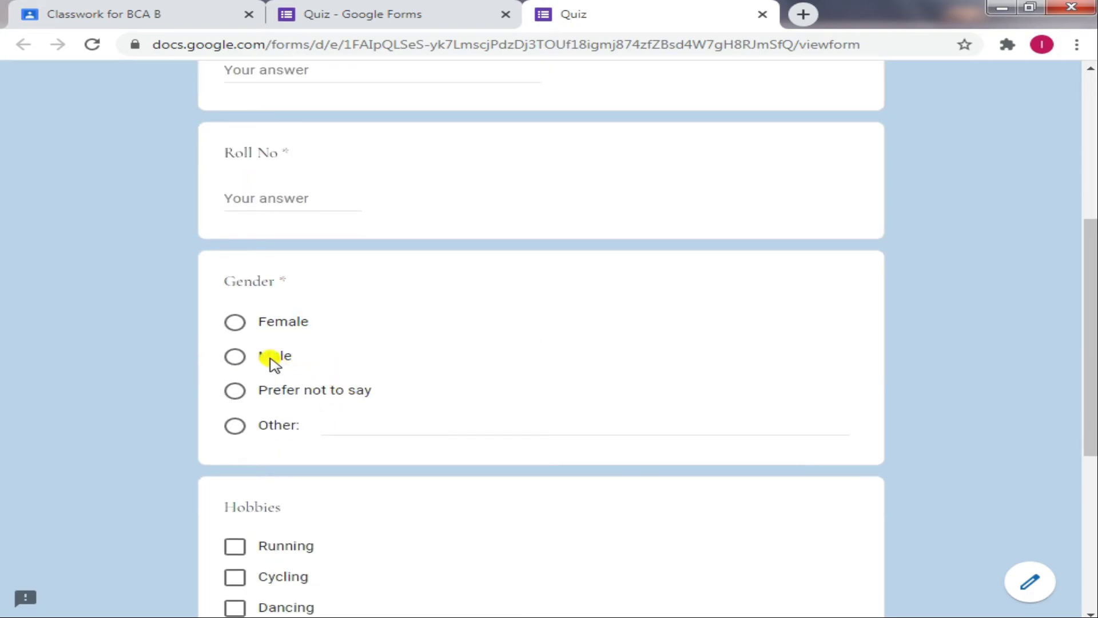
click(236, 357)
scroll(251, 415, down, 1)
scroll(255, 417, down, 3)
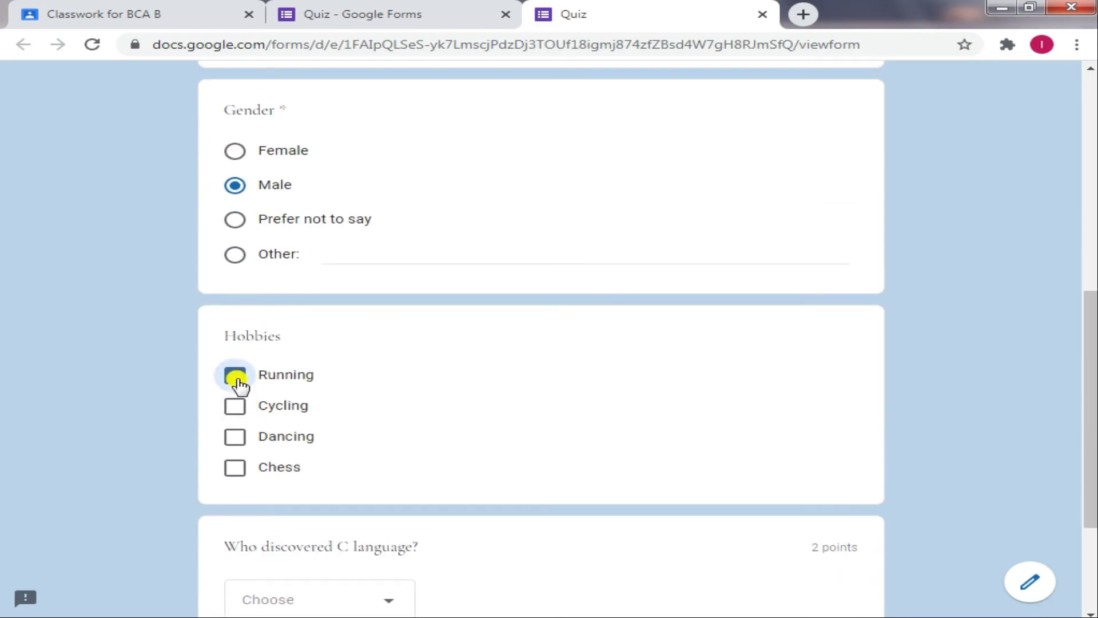
click(236, 377)
click(235, 409)
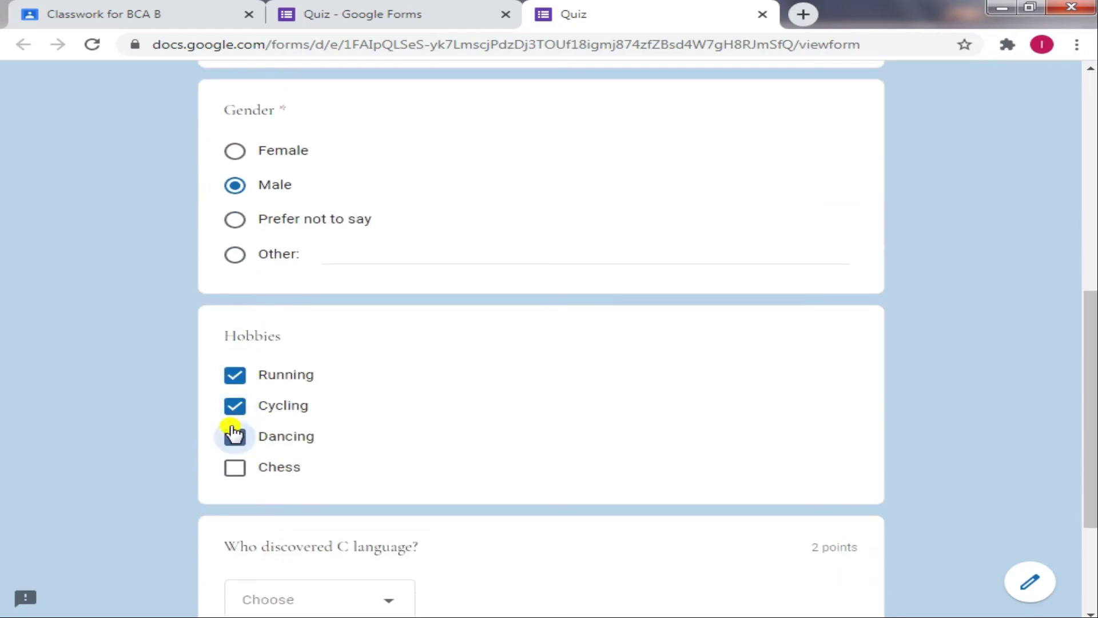
click(235, 435)
Answer the question "Who discovered C language?" with Dennis
scroll(353, 444, down, 3)
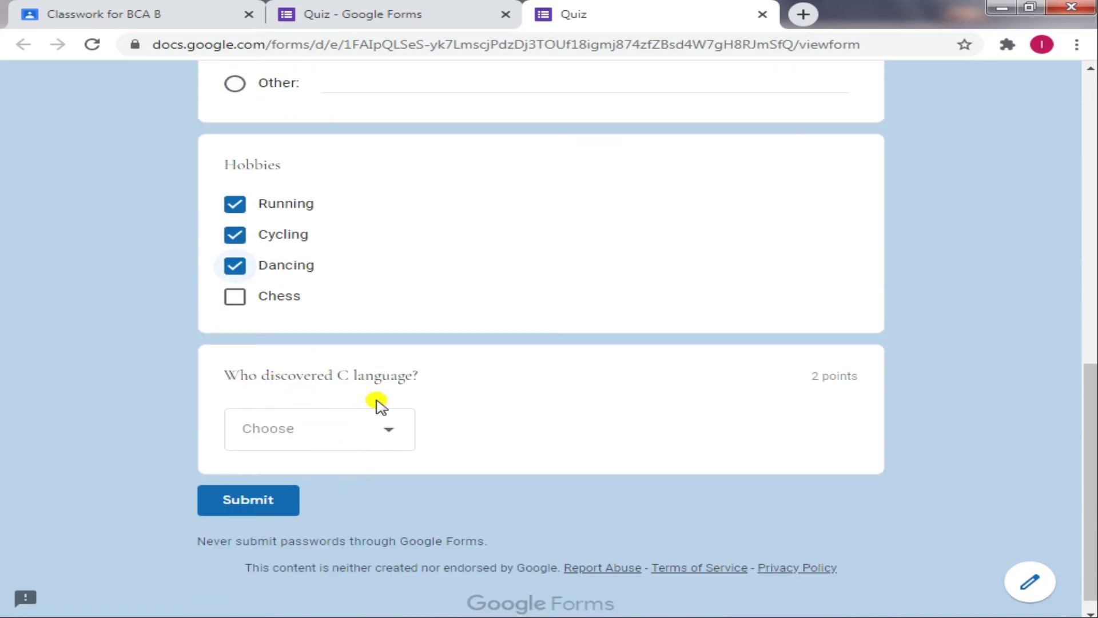
click(382, 439)
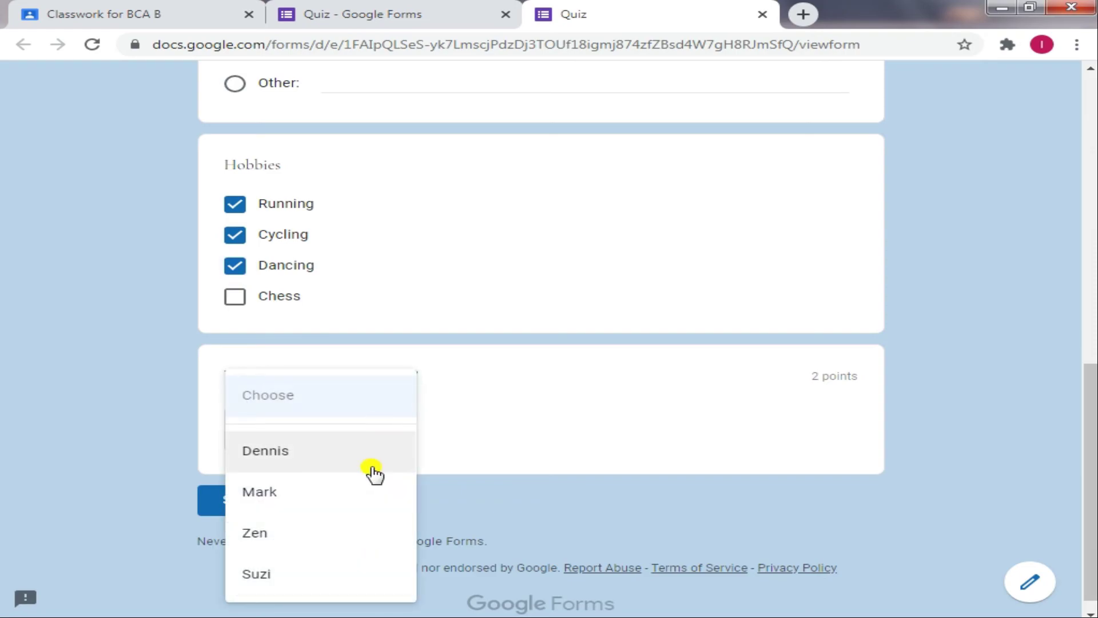
click(373, 461)
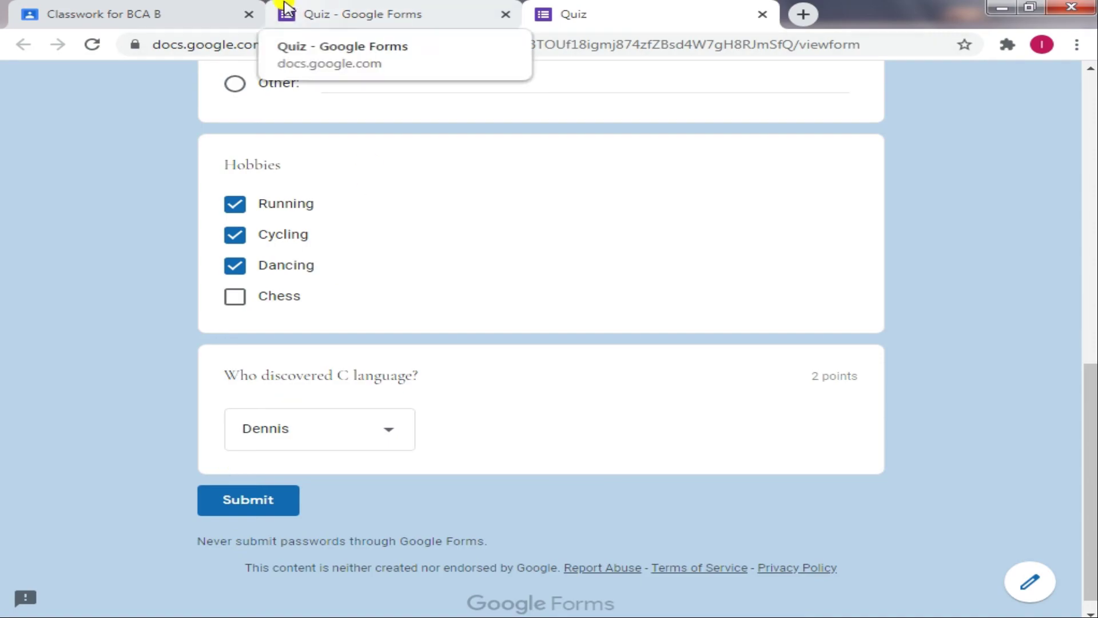
Return to the Google Classroom assignment "Quiz on C Language." and assign it immediately to all students of BCA B
click(194, 8)
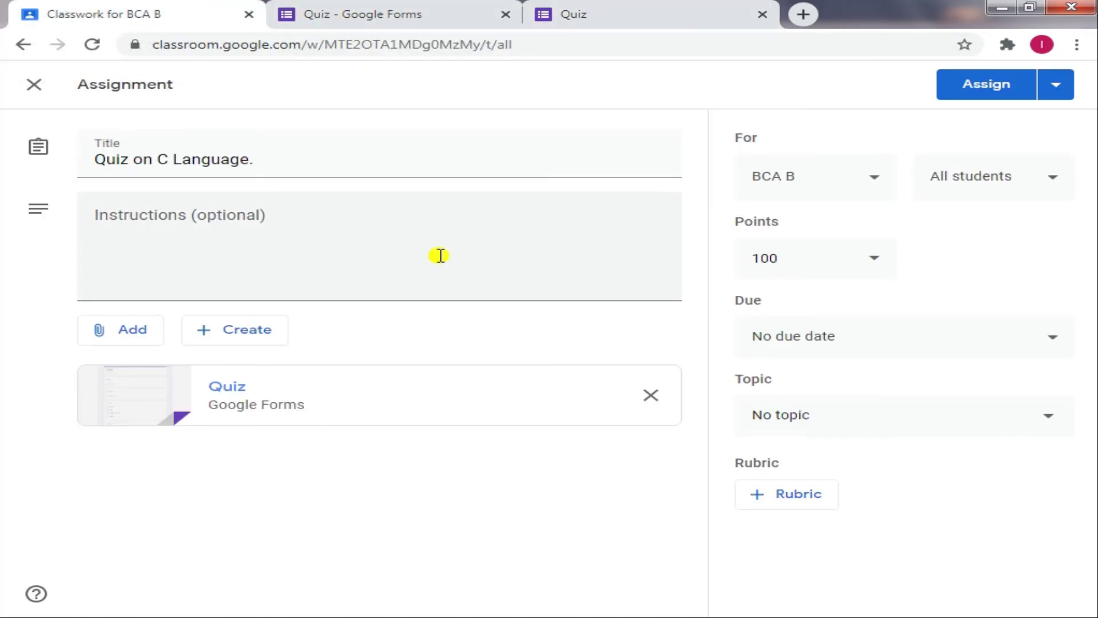
click(1055, 89)
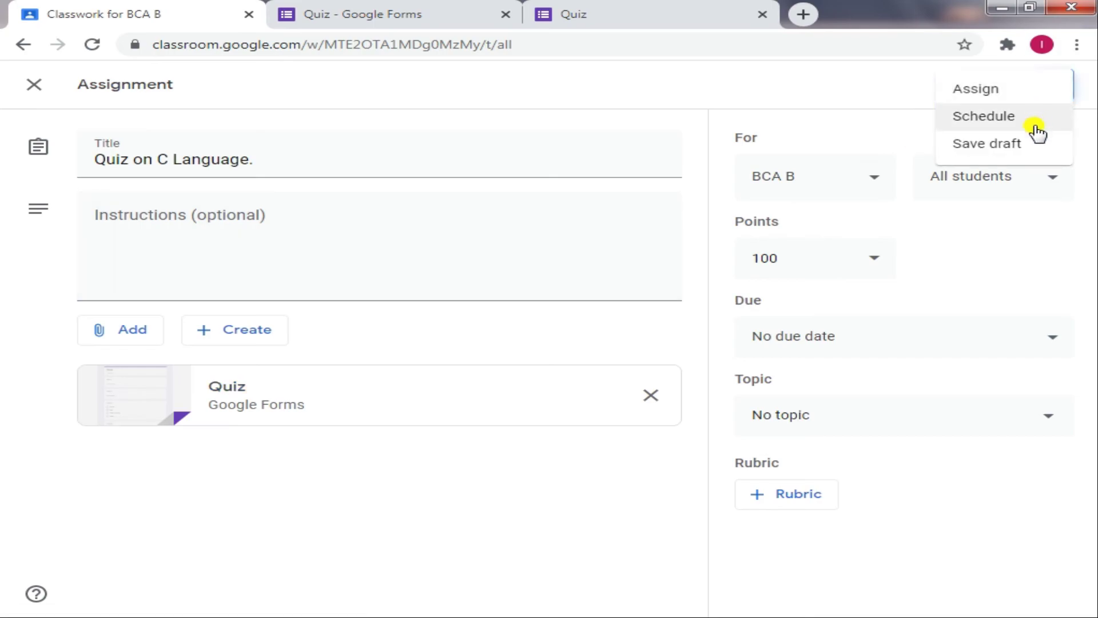
click(1021, 97)
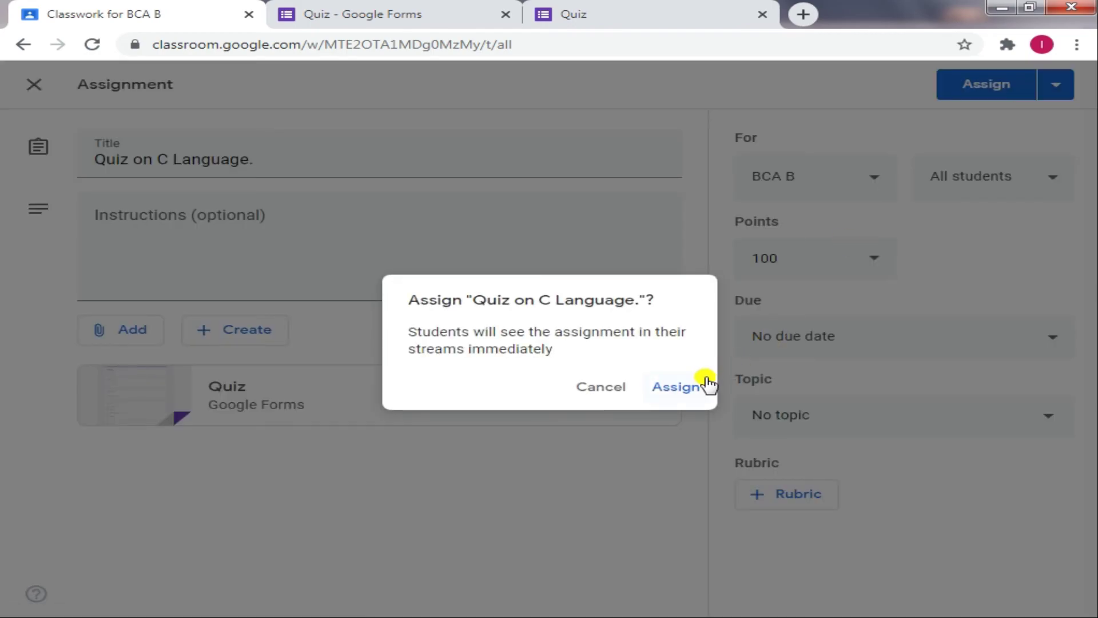
click(705, 384)
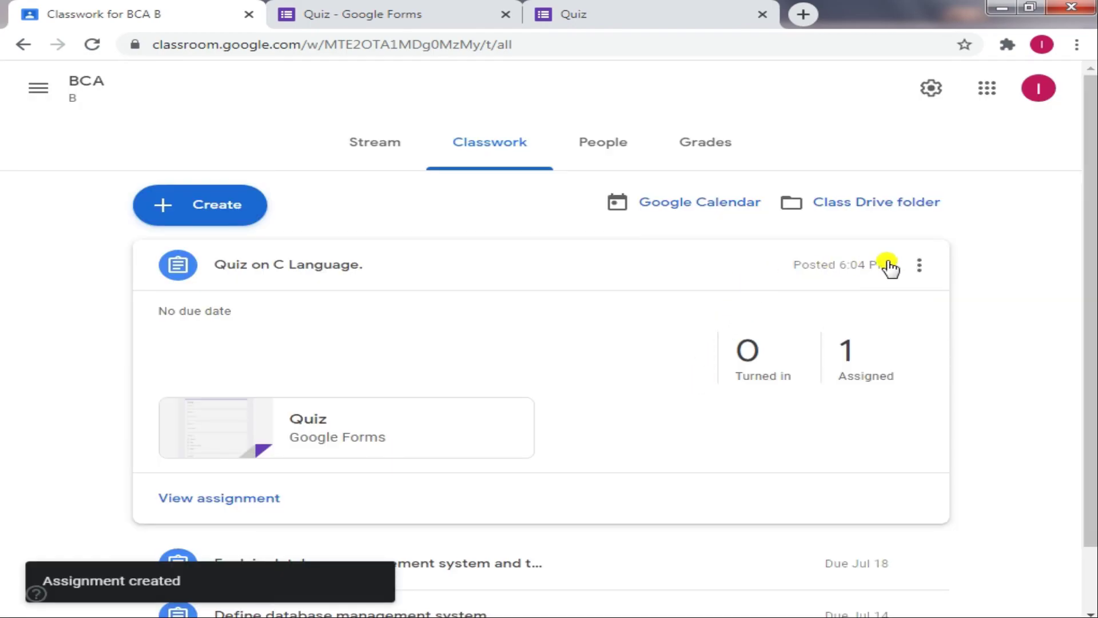